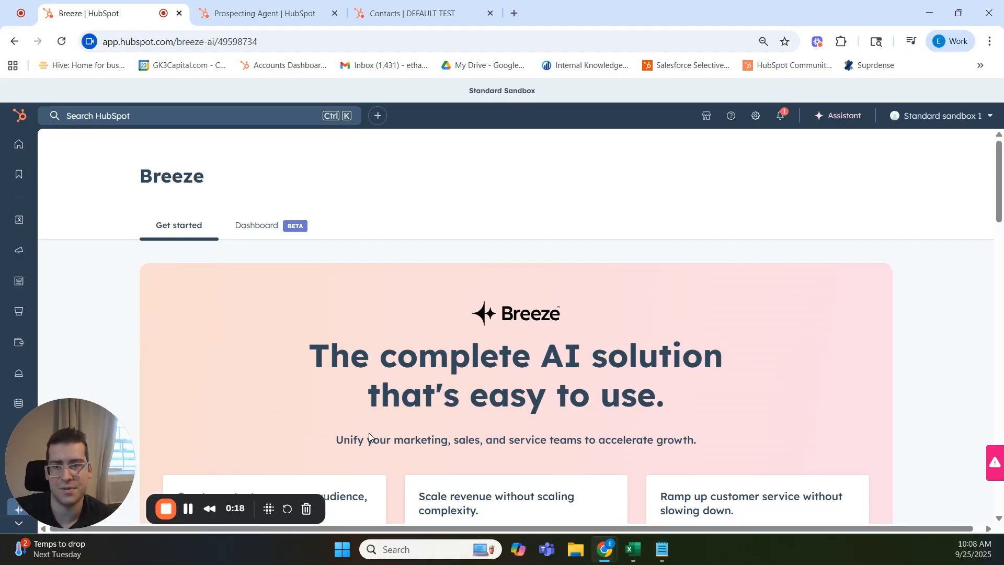
Open the Breeze Marketplace from the Breeze Agents section of the Breeze start page.
left_click_drag(48, 457, 139, 416)
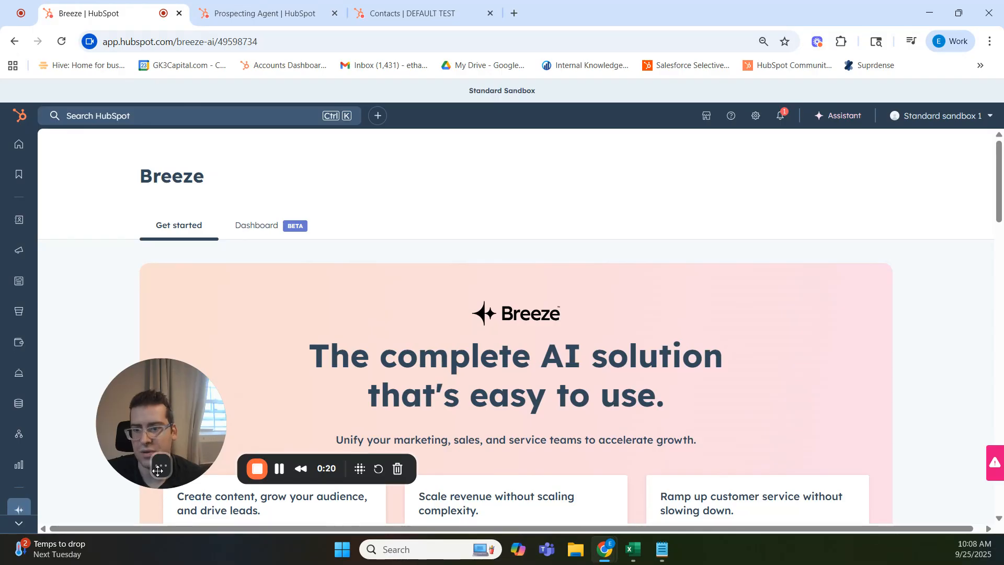
scroll(14, 463, "down", 1)
mouse_move(14, 455)
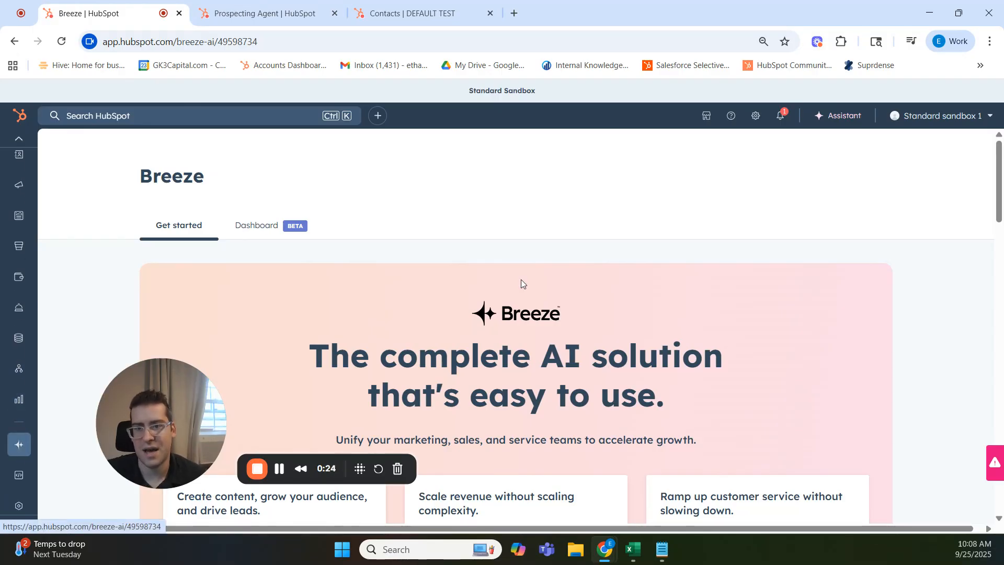
scroll(520, 279, "down", 10)
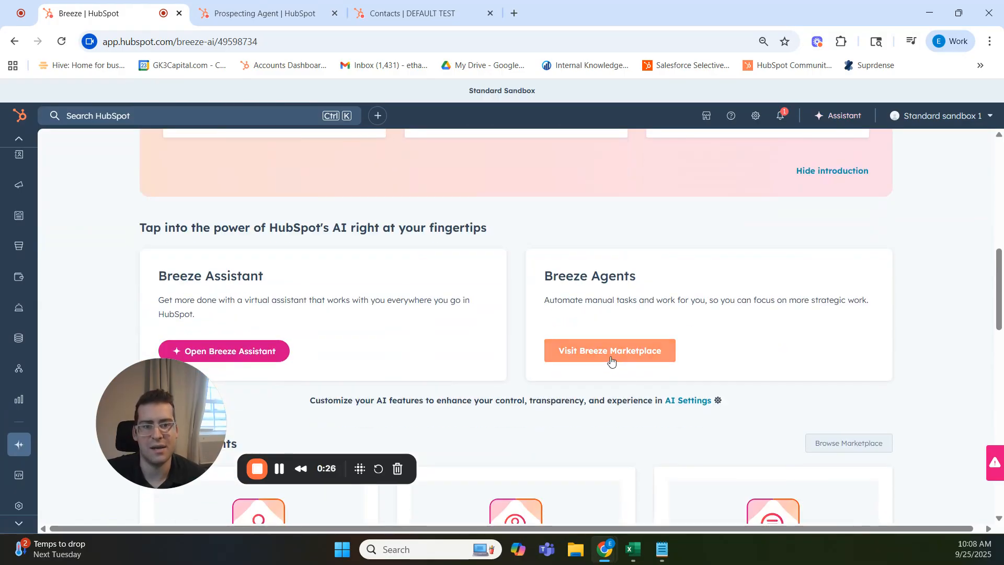
left_click(642, 358)
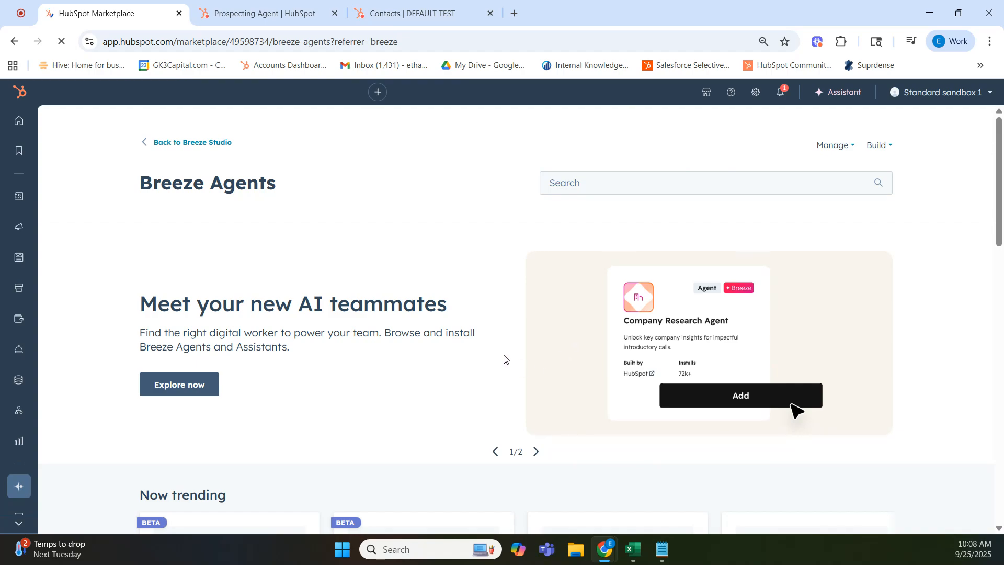
Open the Prospecting Agent listing in the Breeze Agents marketplace and look through its overview and features.
scroll(502, 359, "down", 10)
scroll(625, 349, "down", 7)
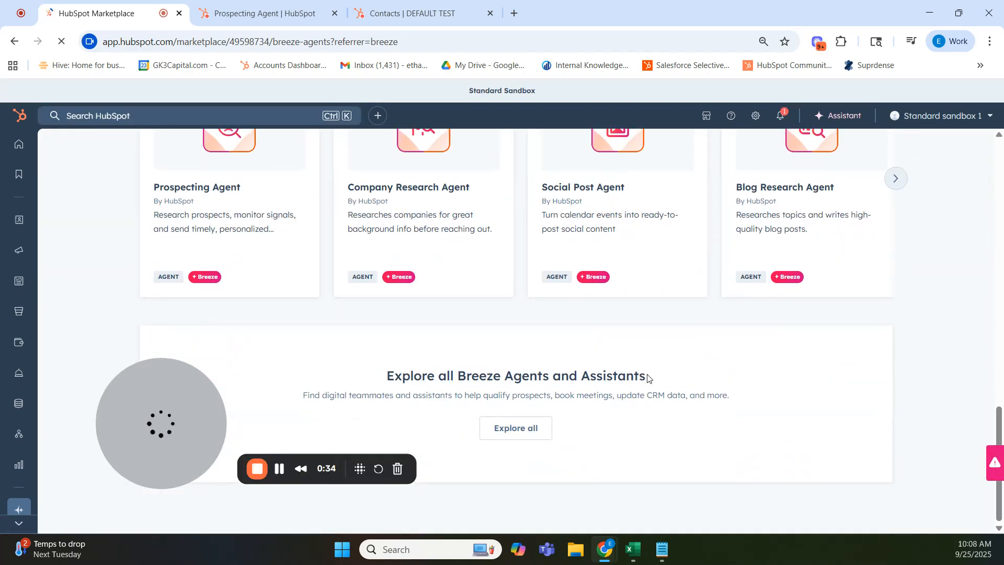
left_click(210, 187)
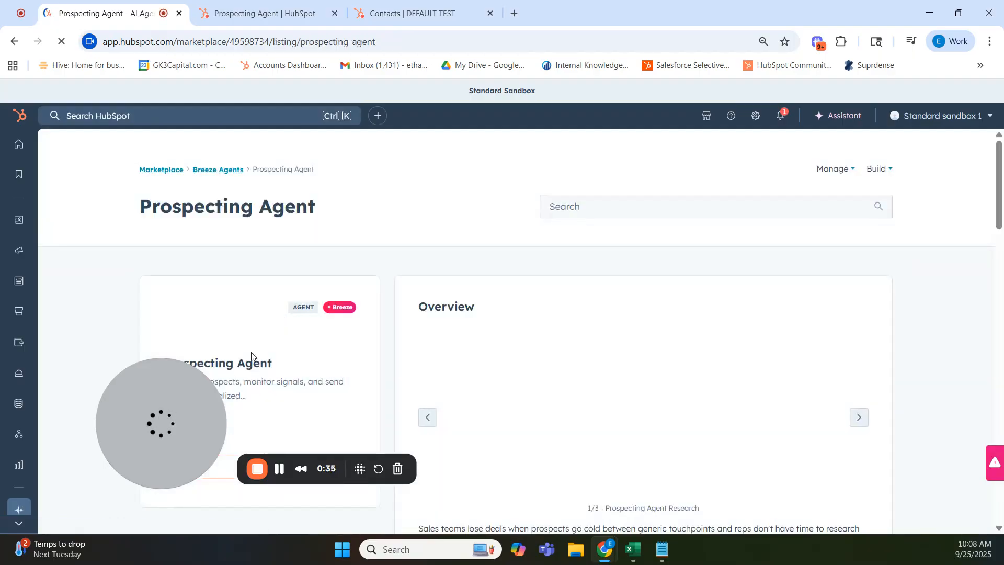
scroll(522, 311, "down", 3)
scroll(521, 312, "down", 1)
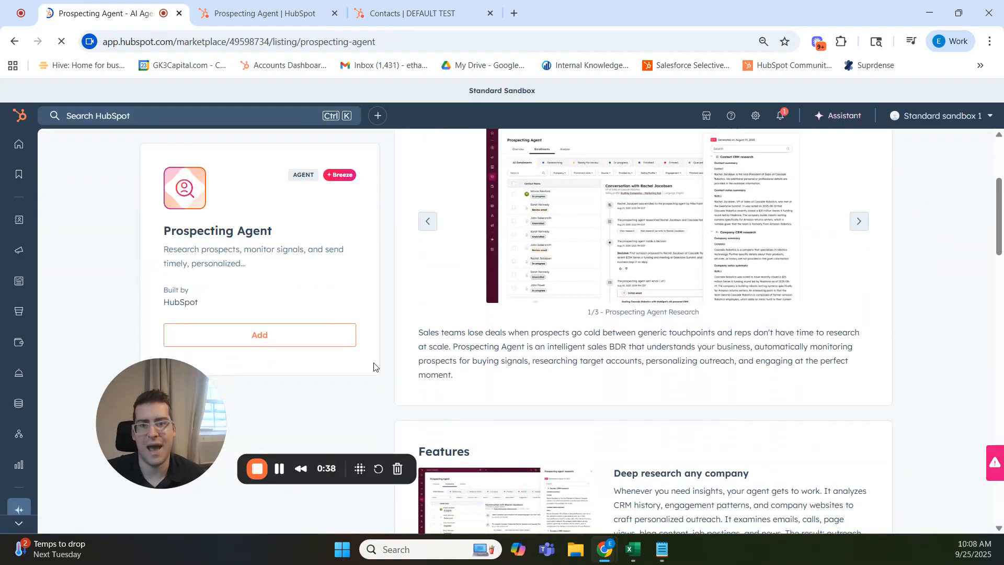
Go to the Prospecting Agent's own page and open its agent setup with the selling profiles.
left_click_drag(152, 435, 137, 475)
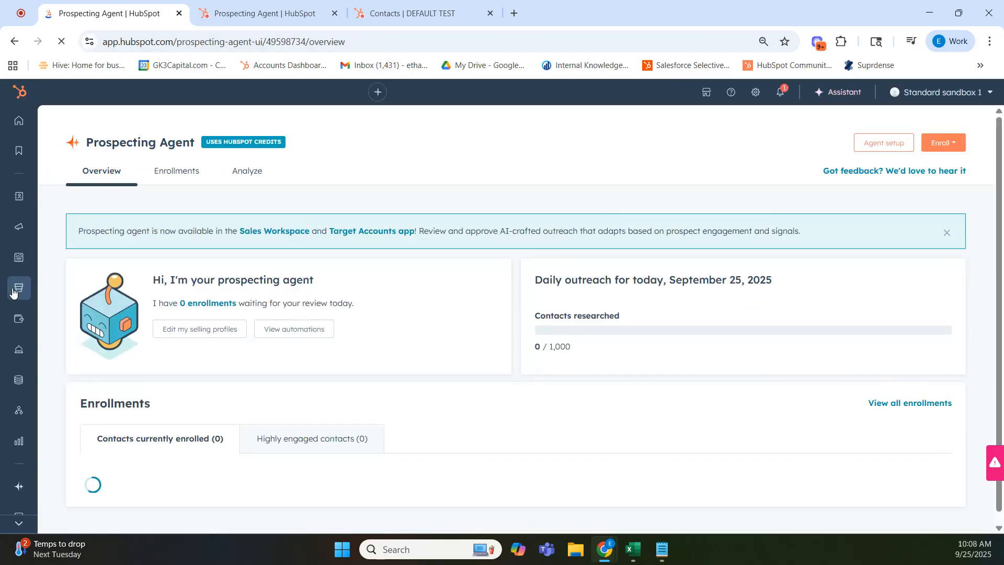
mouse_move(14, 291)
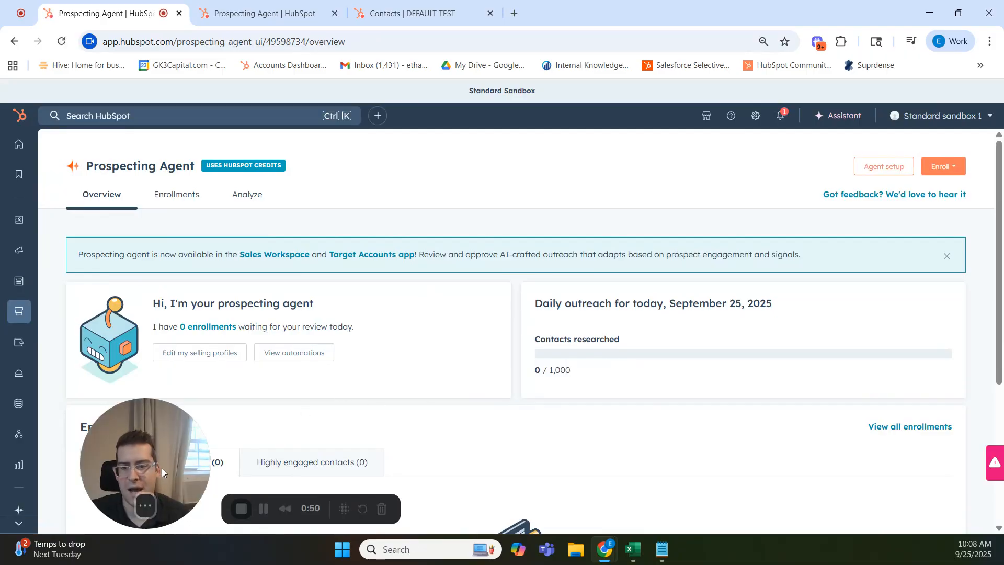
left_click_drag(162, 468, 133, 466)
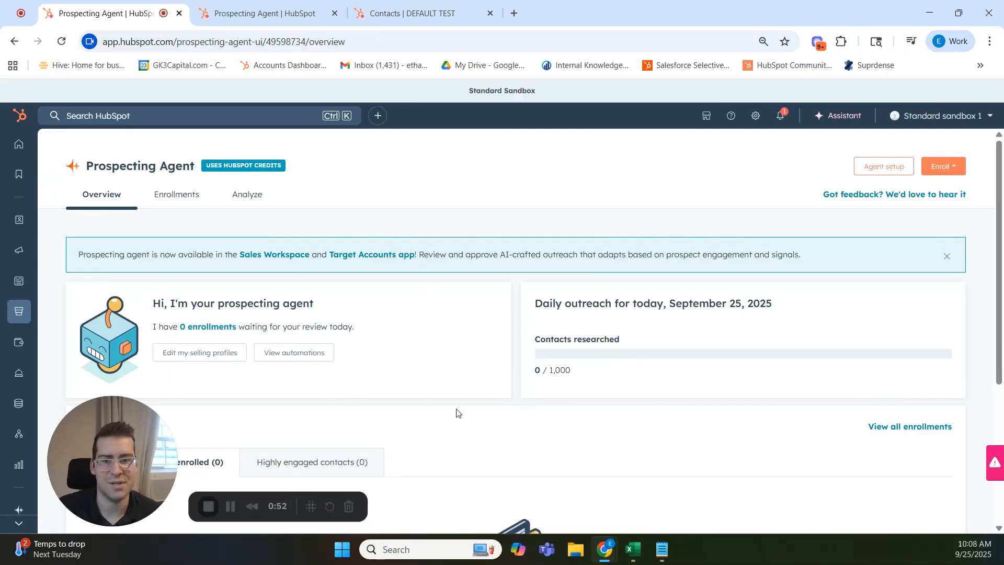
left_click(895, 167)
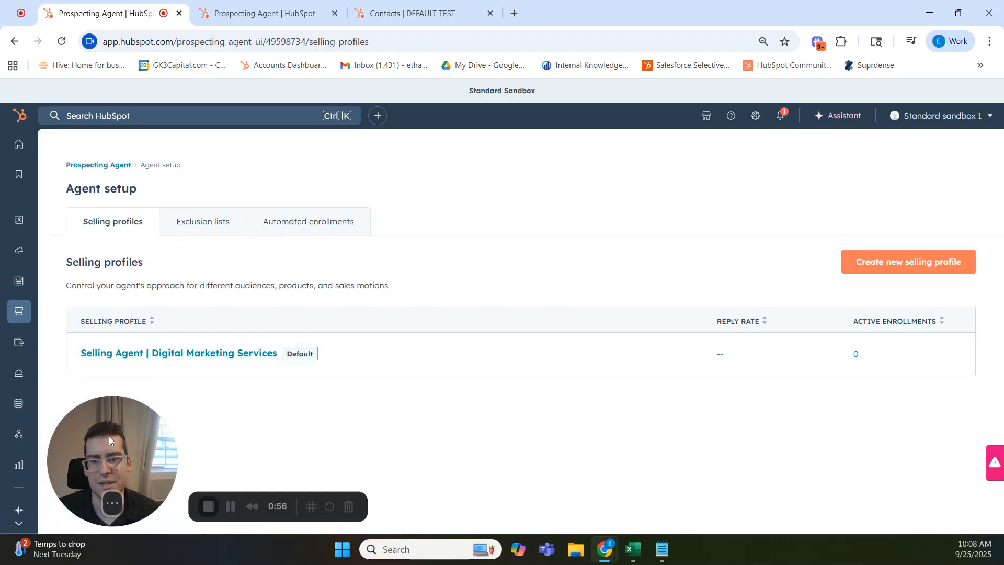
mouse_move(111, 435)
left_mouse_down()
mouse_move(129, 442)
mouse_move(118, 439)
left_mouse_up()
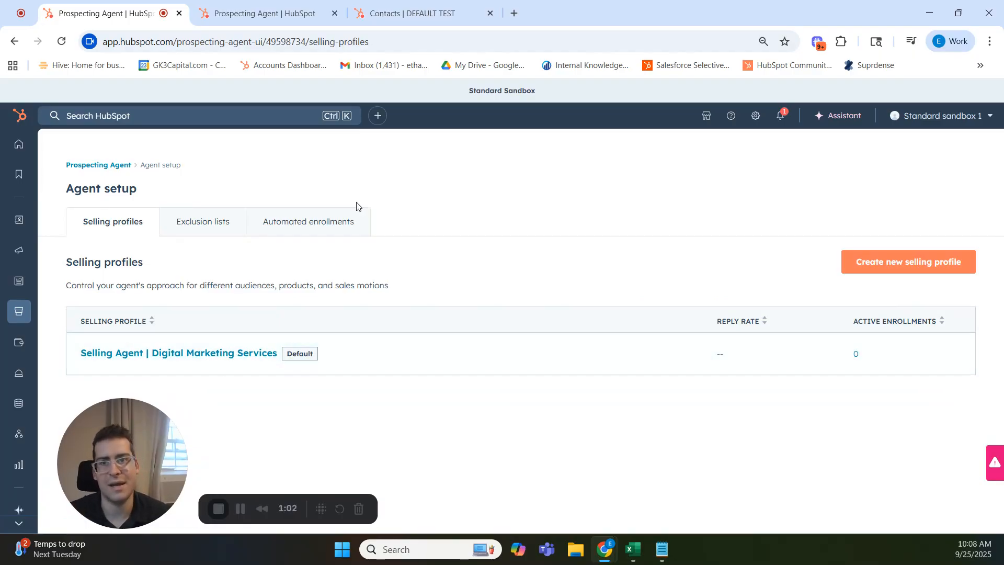
left_click(855, 268)
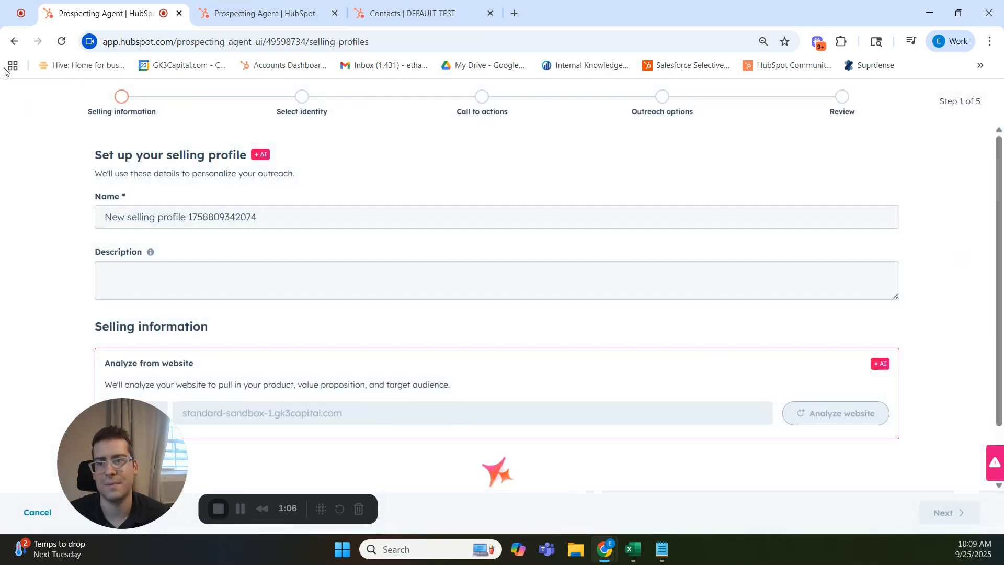
left_click(13, 41)
Switch to the prepared "Selling Agent | Financial Services" profile form and examine its name, description and website details.
key("ctrl+Tab")
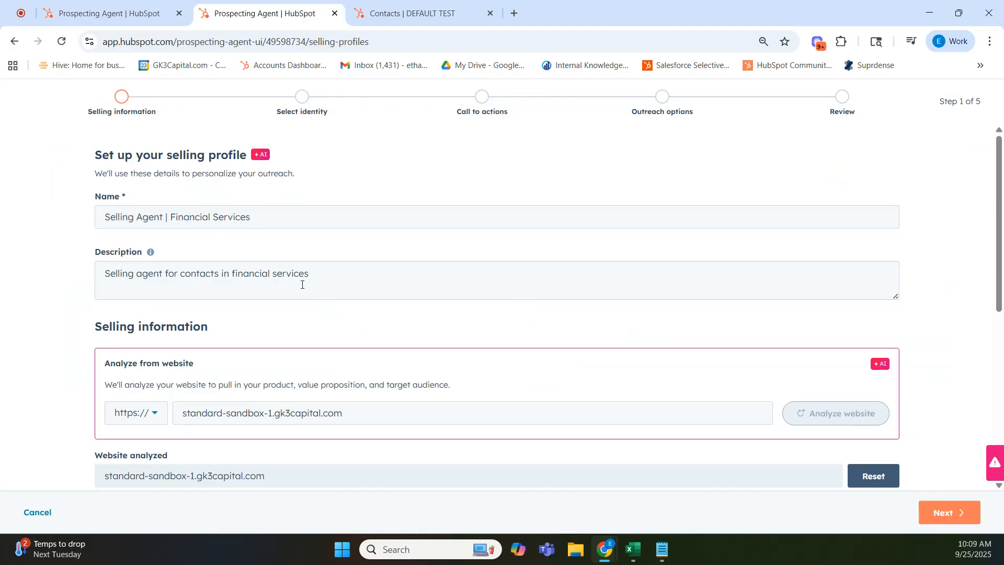
scroll(316, 287, "down", 1)
scroll(264, 324, "up", 1)
scroll(278, 295, "down", 5)
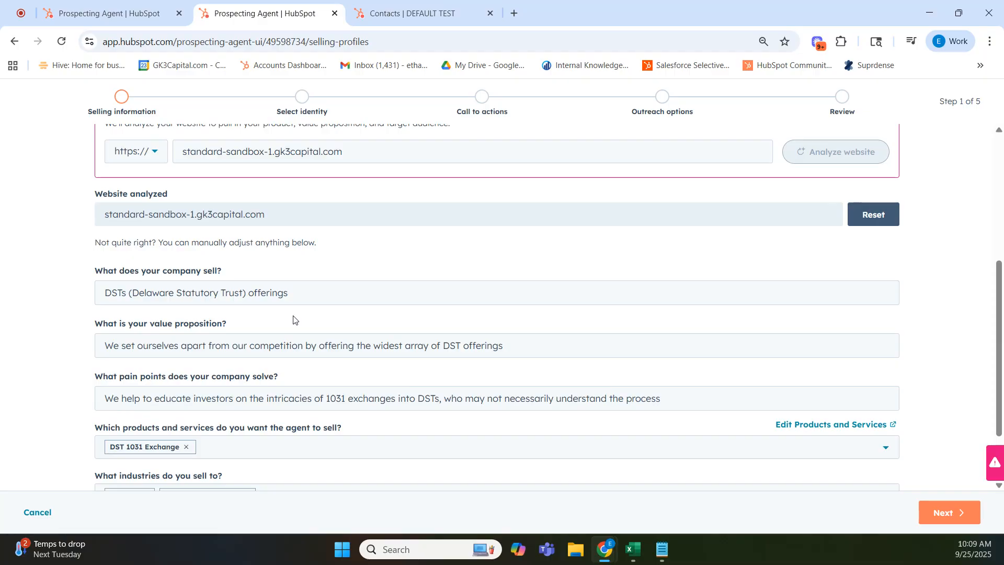
Review the profile's offering, value proposition, pain points, products, industries and personas, and continue to the identity selection.
left_click(156, 291)
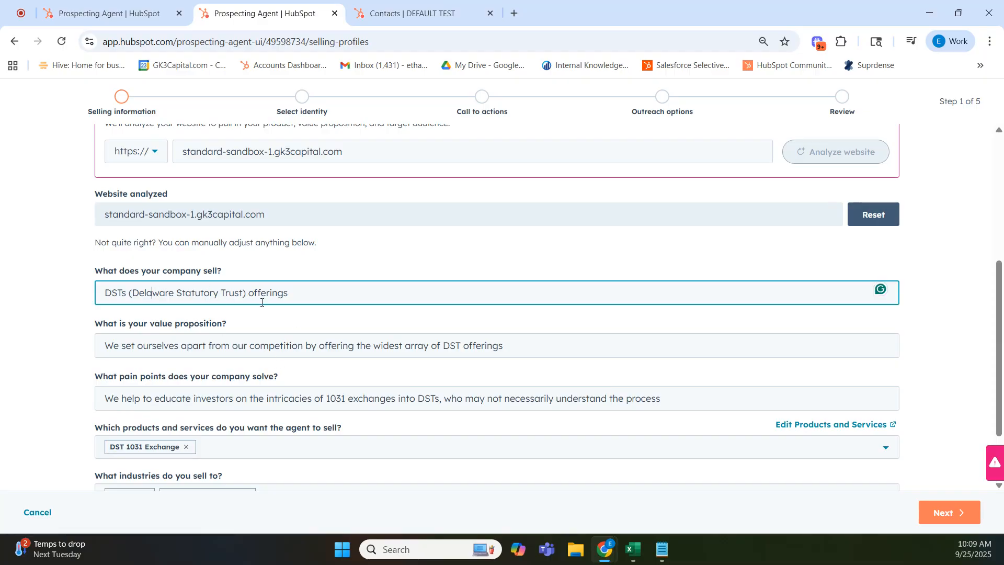
scroll(271, 323, "down", 1)
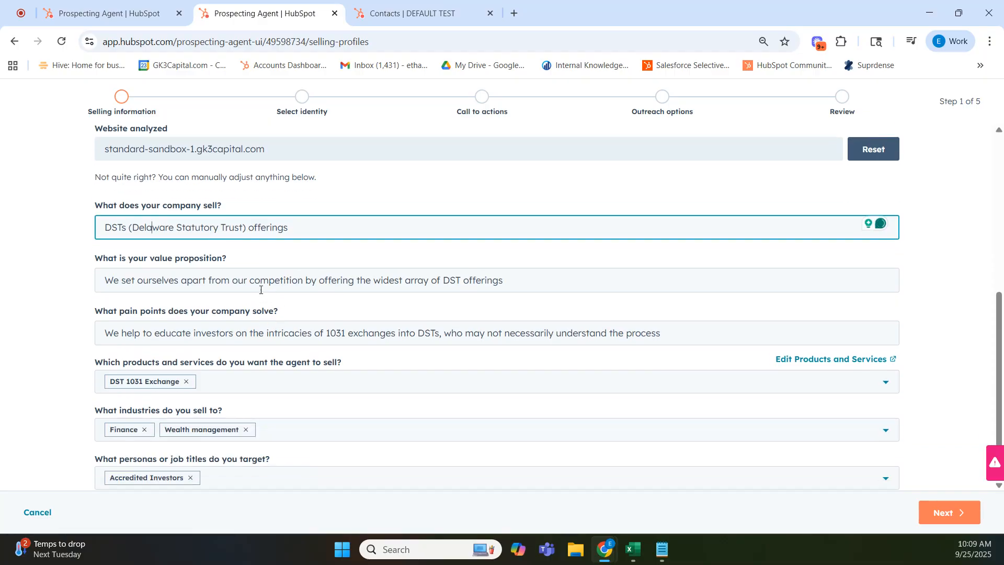
left_click(241, 282)
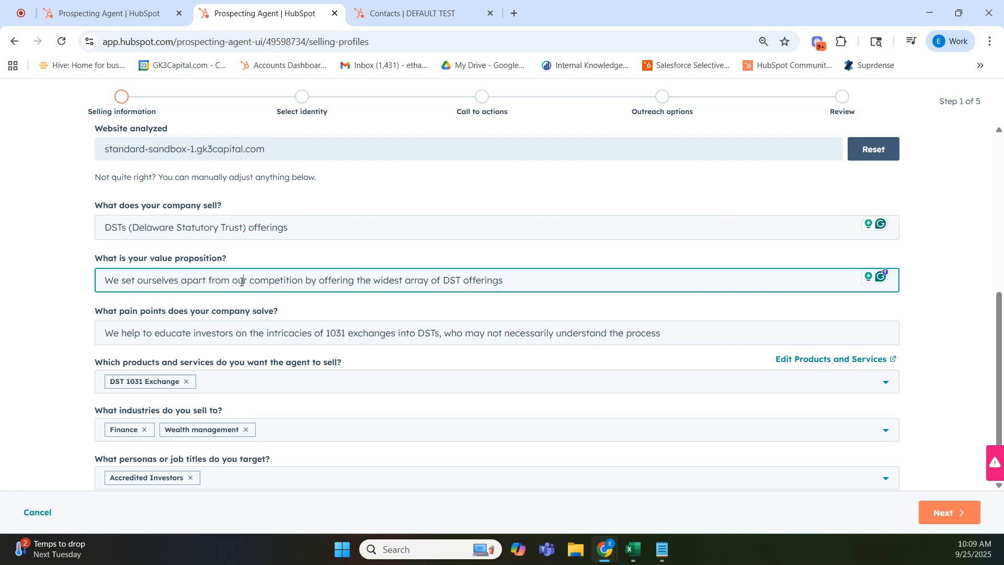
scroll(296, 320, "down", 1)
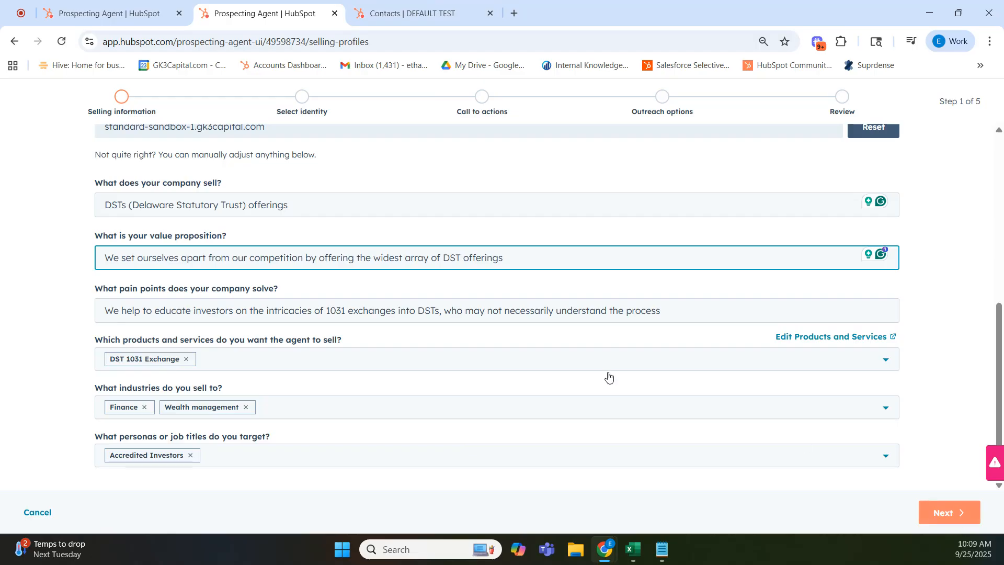
scroll(563, 356, "up", 5)
scroll(563, 356, "down", 5)
scroll(534, 337, "up", 4)
left_click(963, 513)
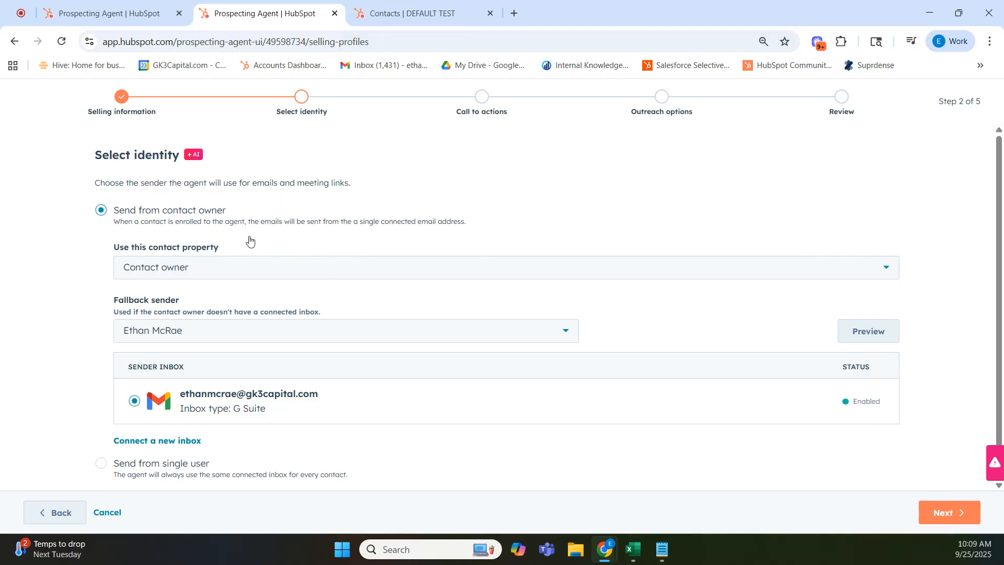
Check the contact property choices for the sender, keep Contact owner, and continue to the calls to action.
scroll(299, 311, "down", 1)
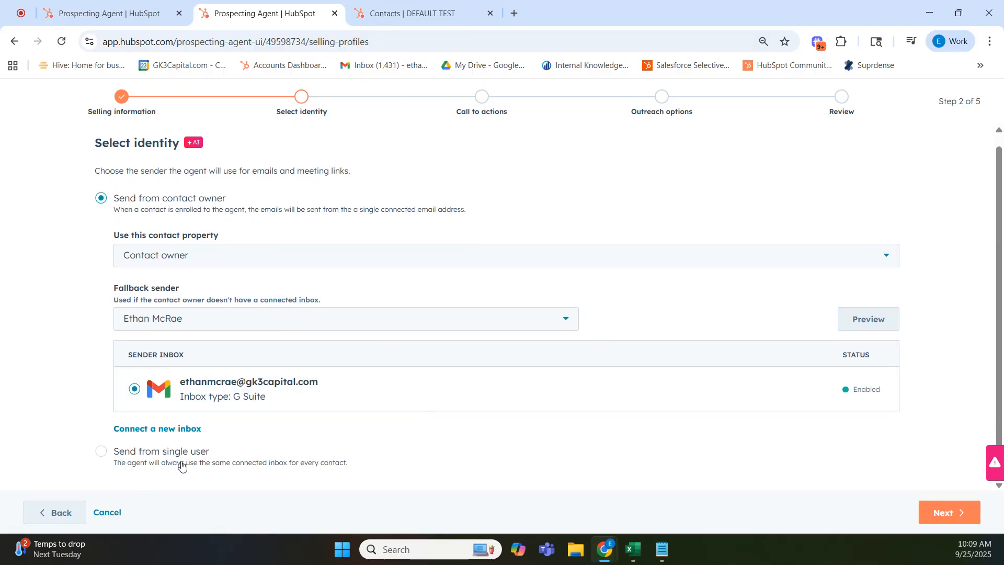
left_click(239, 256)
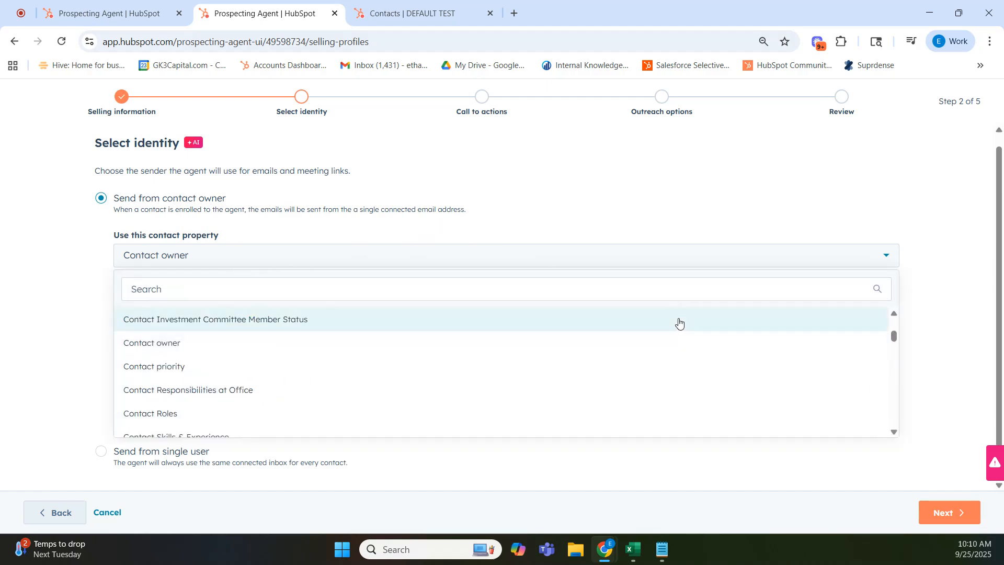
left_click(47, 313)
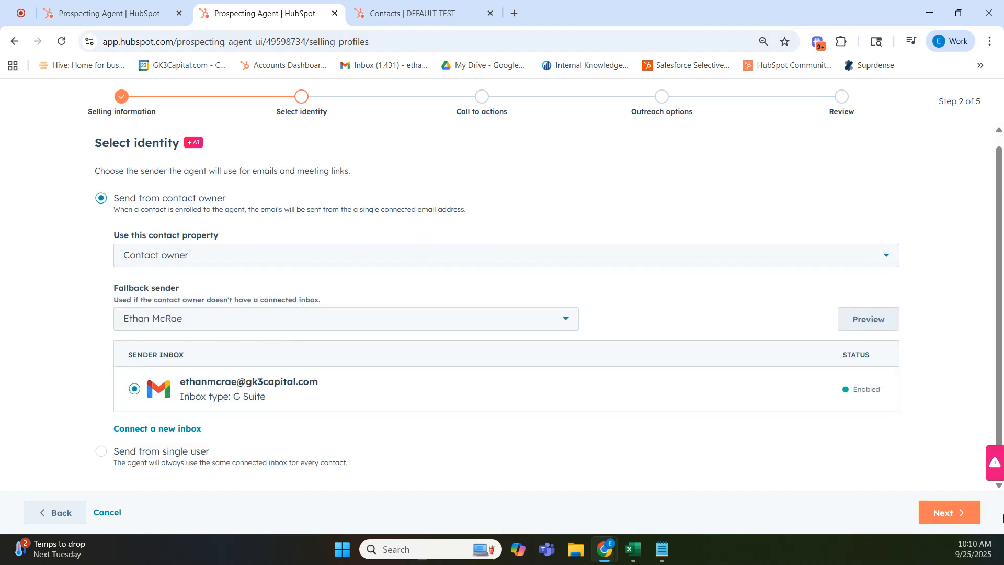
left_click(944, 513)
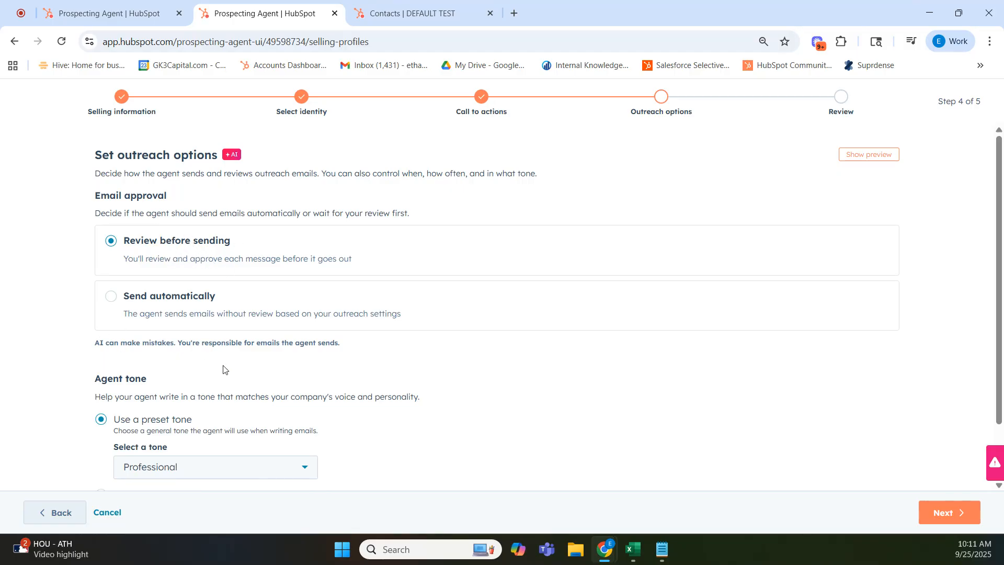
Keep Review before sending and the Professional preset tone in the outreach options, and continue to the final review.
scroll(223, 370, "down", 2)
left_click(152, 397)
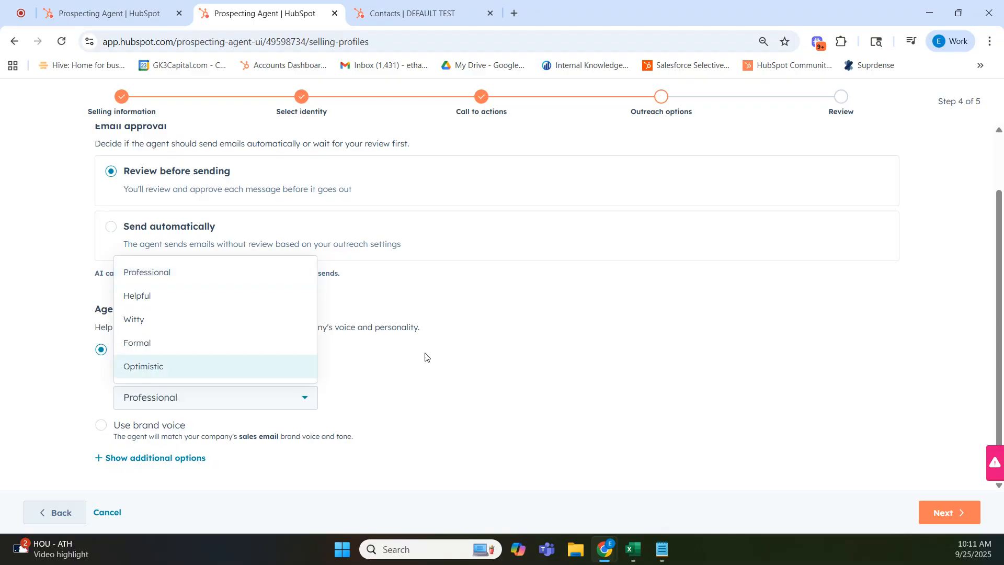
left_click(448, 387)
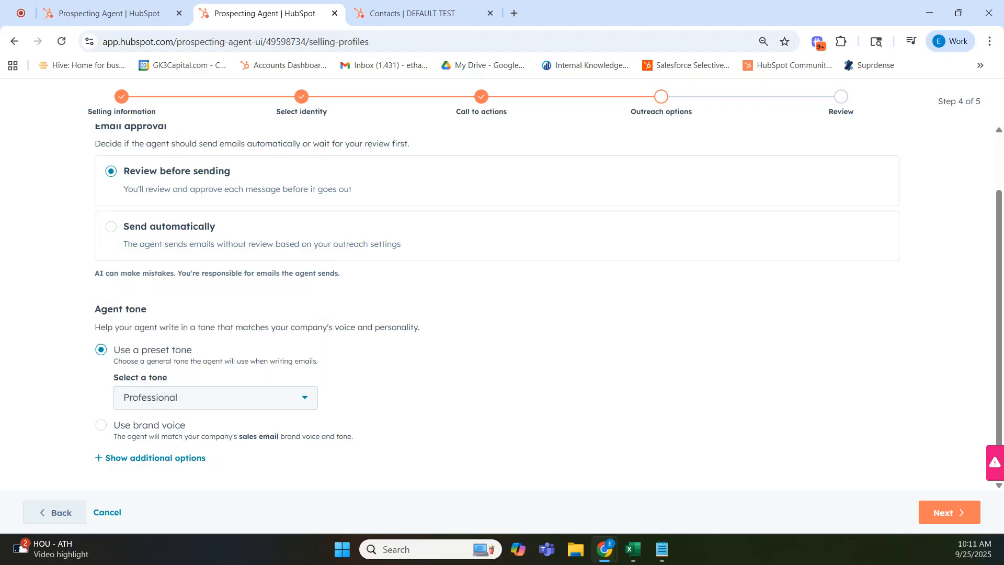
left_click(951, 513)
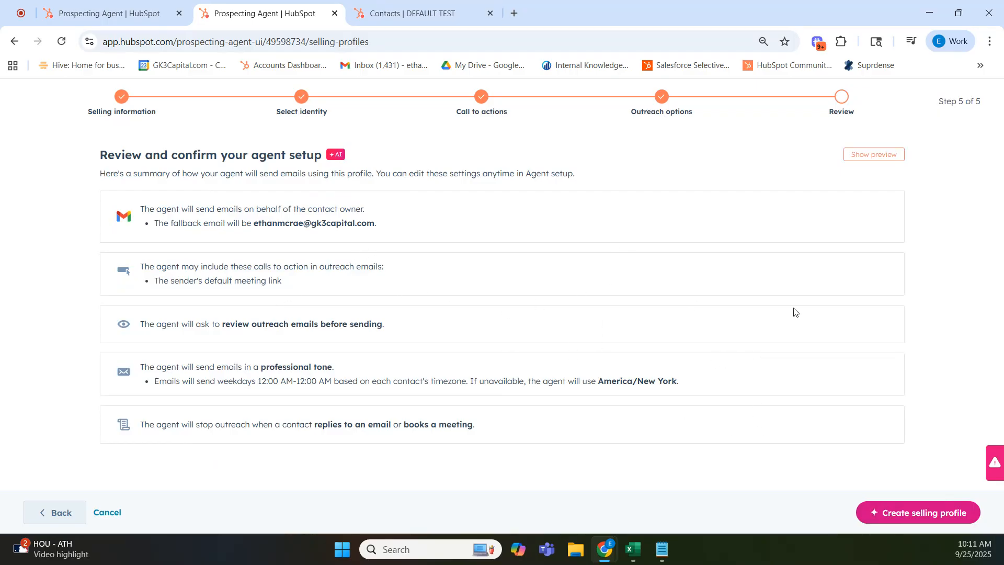
Create the "Selling Agent | Financial Services" selling profile and make it the default.
left_click(957, 517)
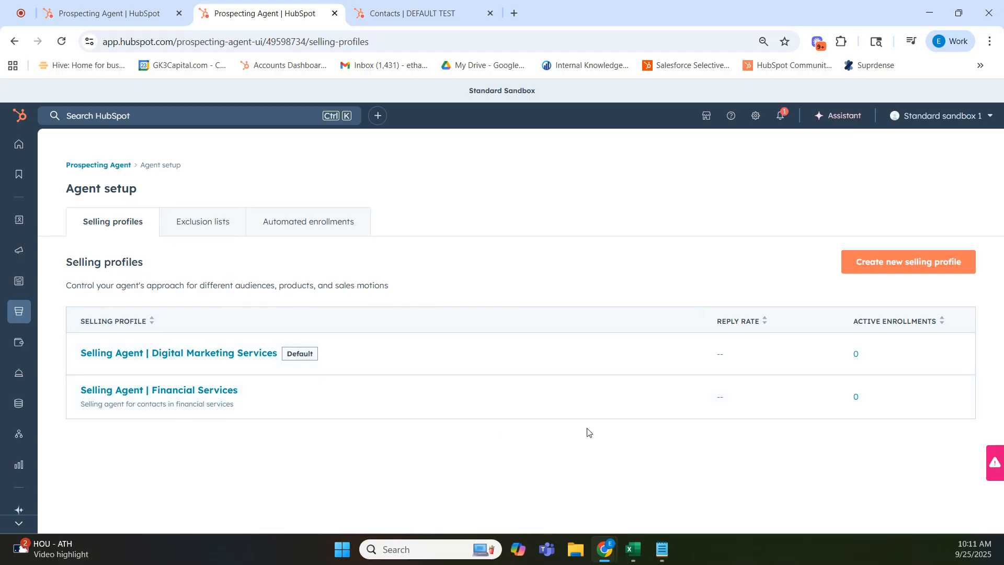
left_click(558, 397)
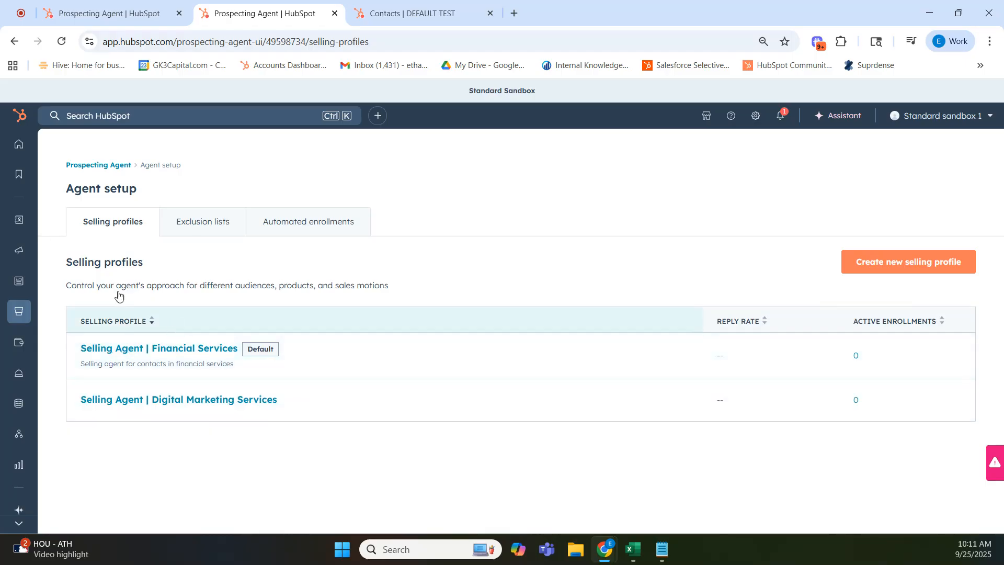
Examine the Prospecting Agent's enrollments, including those ready for review, and the options for manually enrolling contacts or companies.
left_click(104, 166)
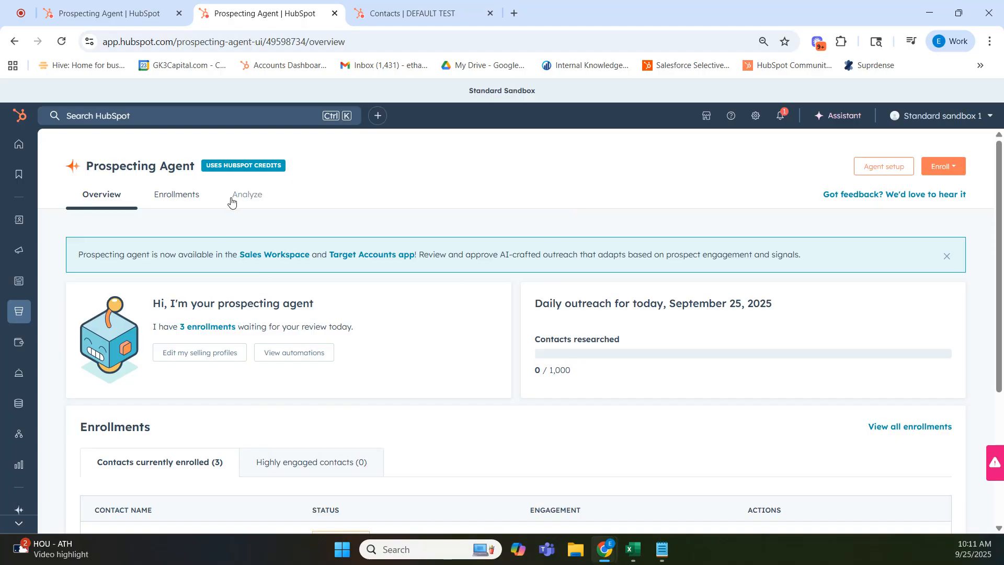
left_click(174, 197)
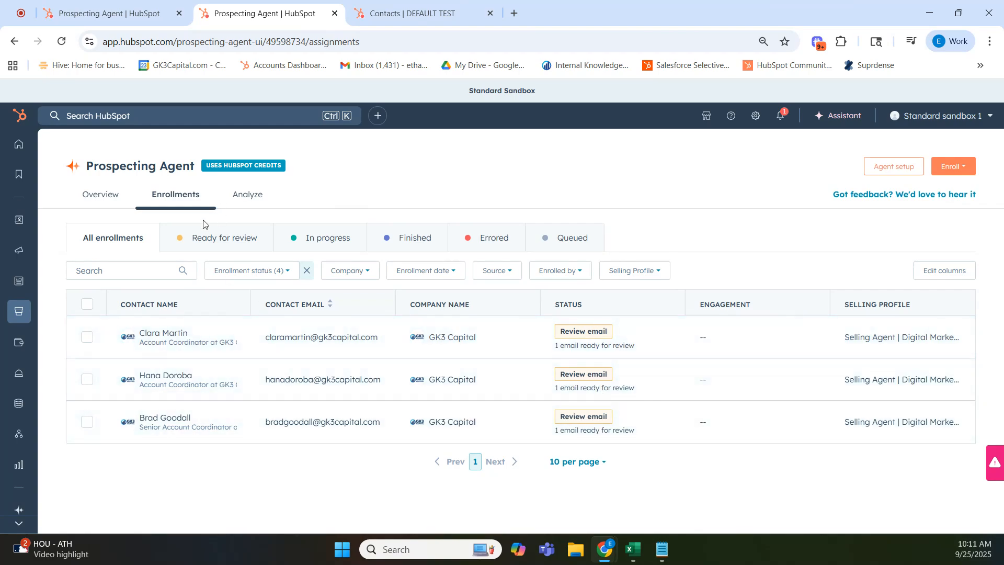
left_click(219, 245)
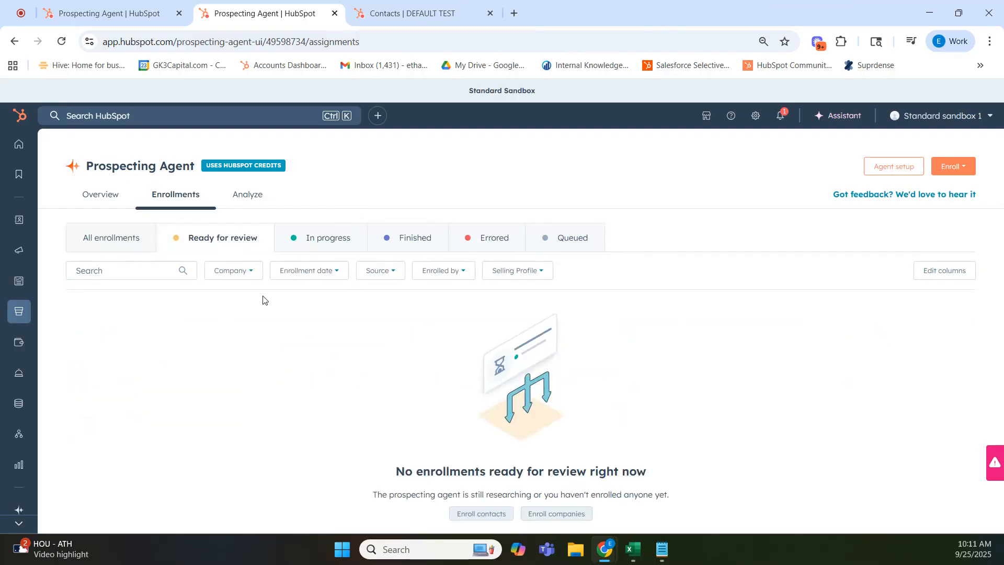
left_click(951, 166)
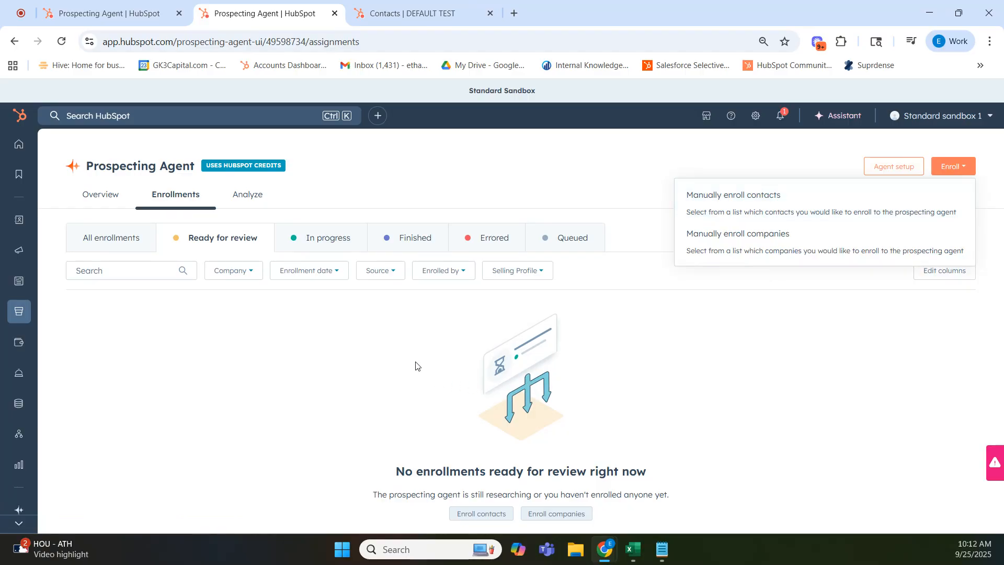
left_click(433, 359)
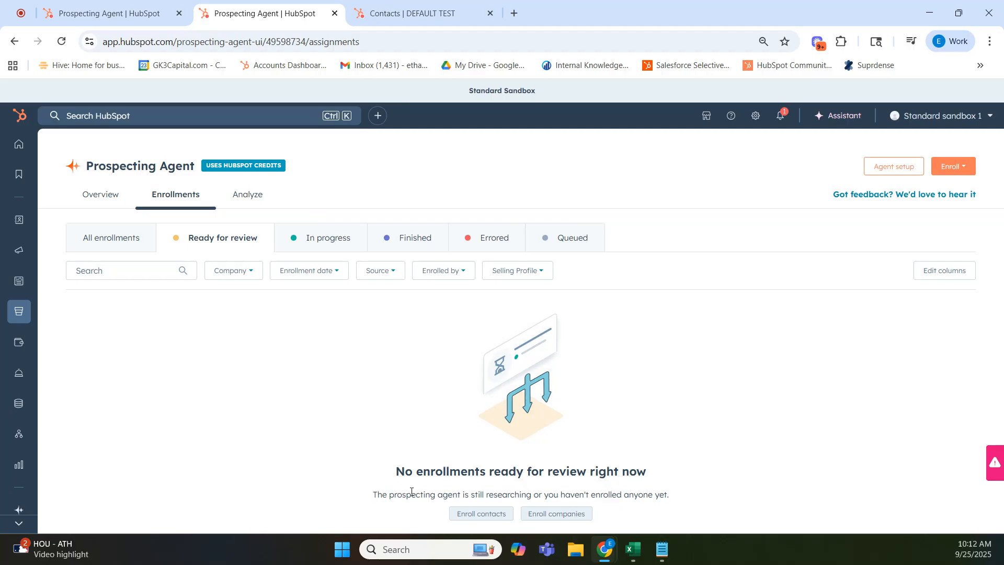
left_click_drag(383, 492, 485, 492)
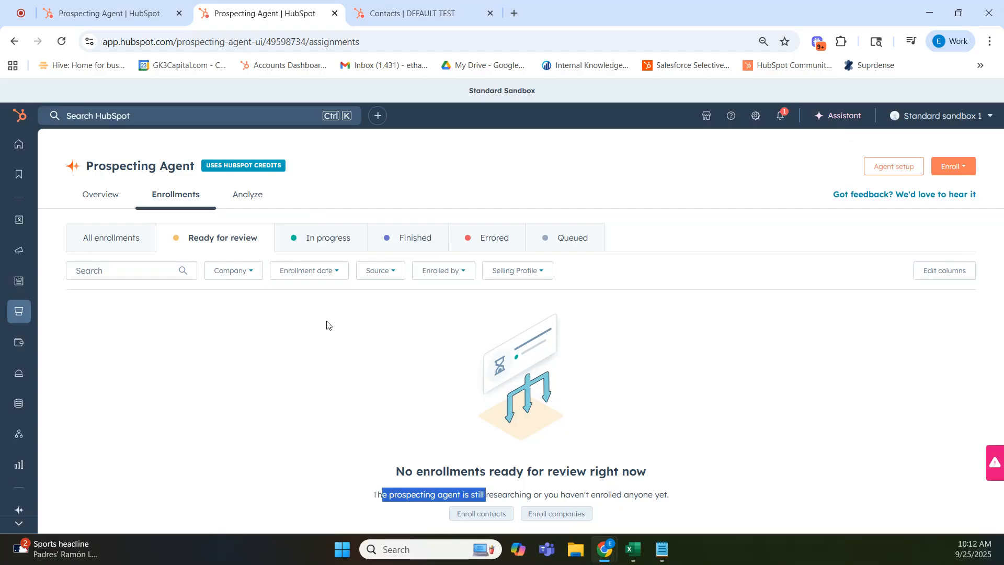
Start manually enrolling contacts and find and select the Operations Manager at GK3 Capital by name.
left_click(286, 361)
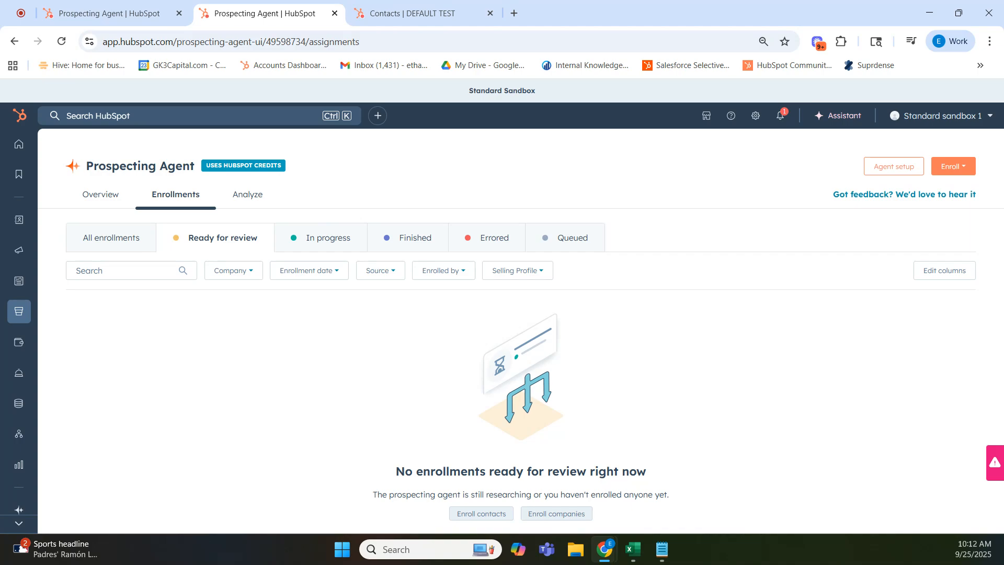
left_click(955, 168)
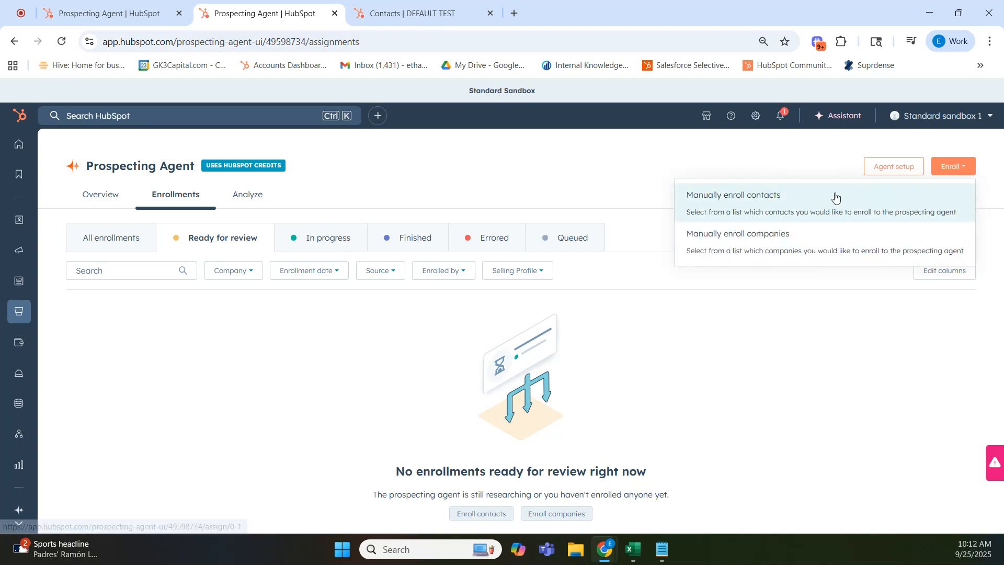
left_click(783, 204)
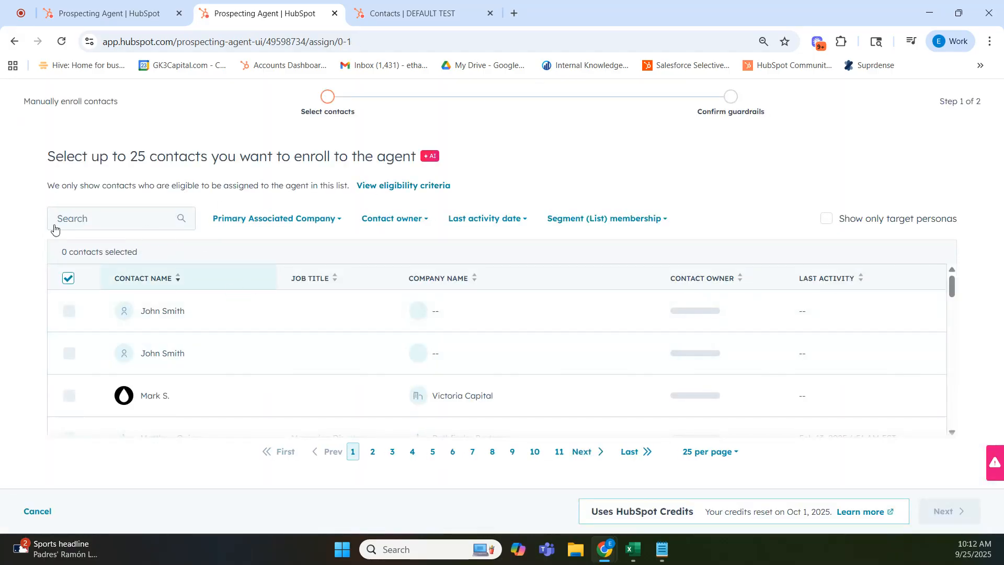
left_click(93, 215)
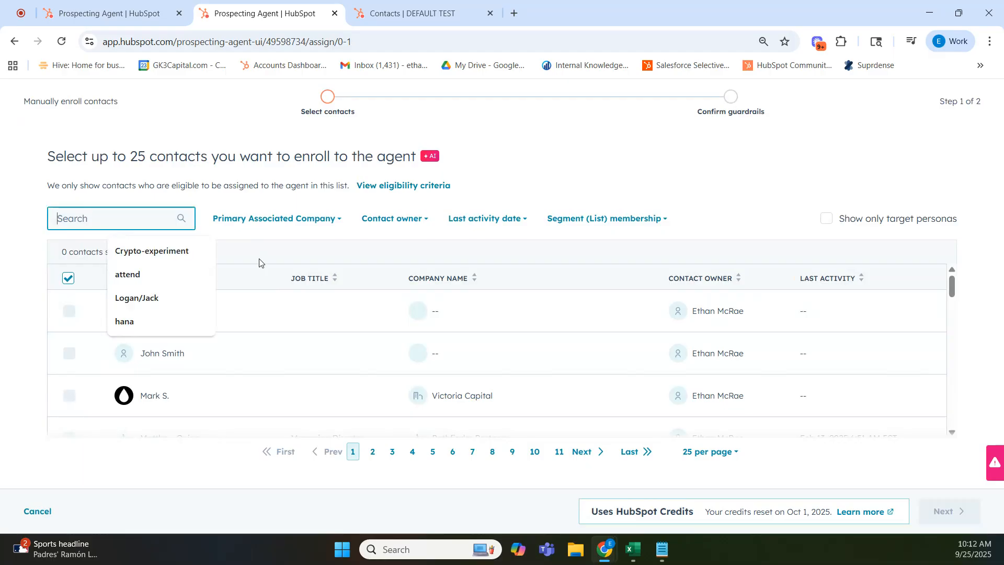
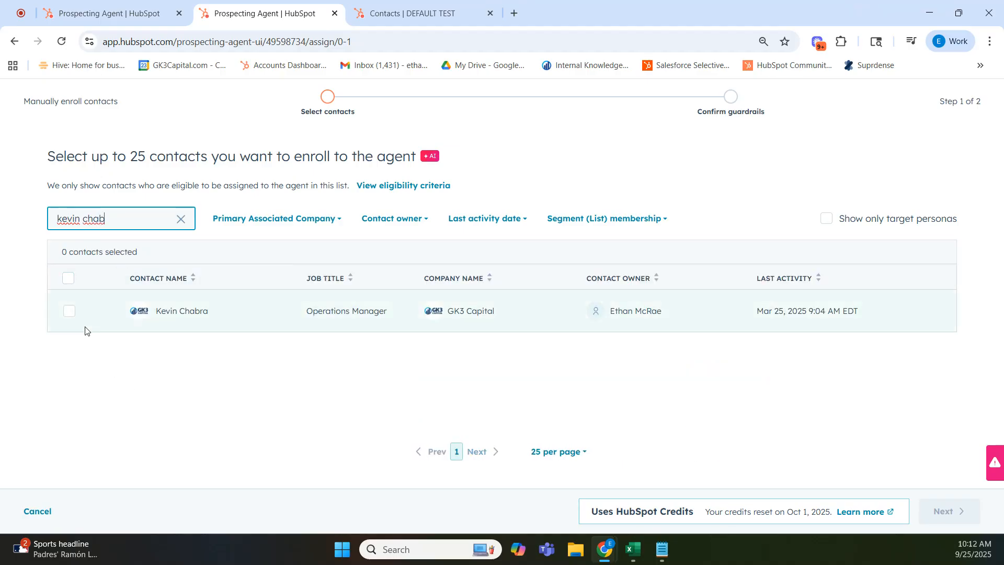
left_click(69, 311)
Search by name for the Account Coordinator at GK3 Capital and add that contact to the enrollment selection.
left_click_drag(106, 219, 47, 220)
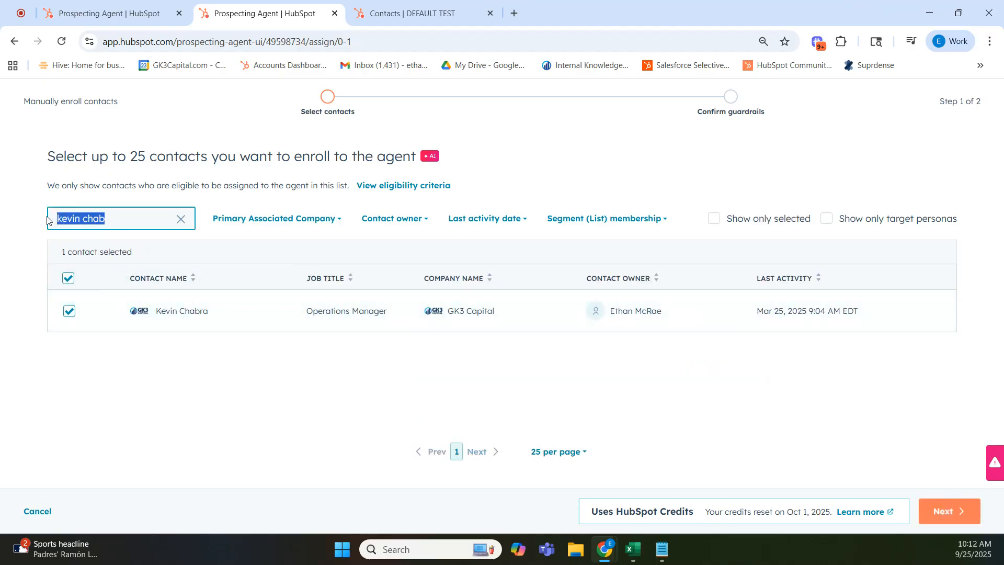
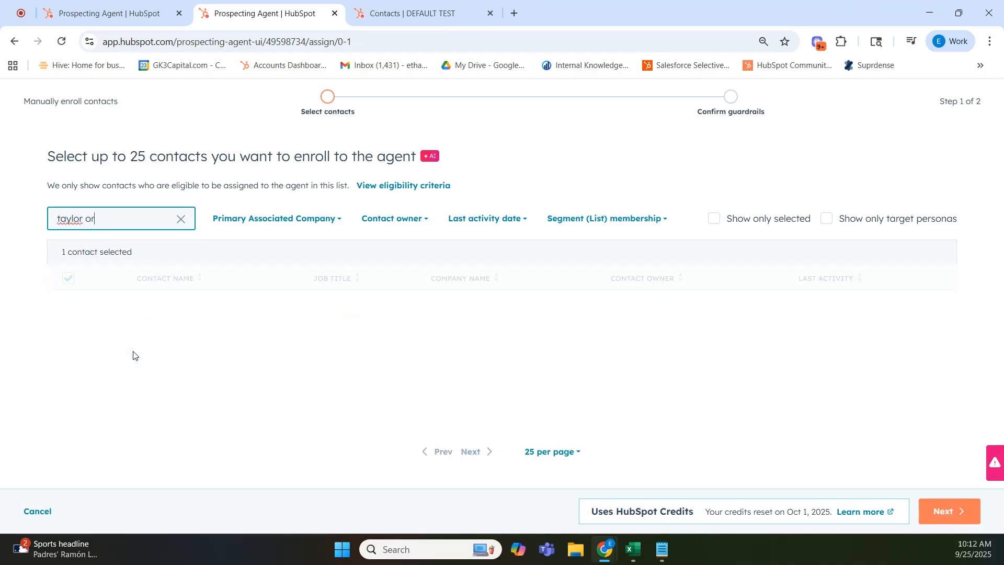
left_click(72, 308)
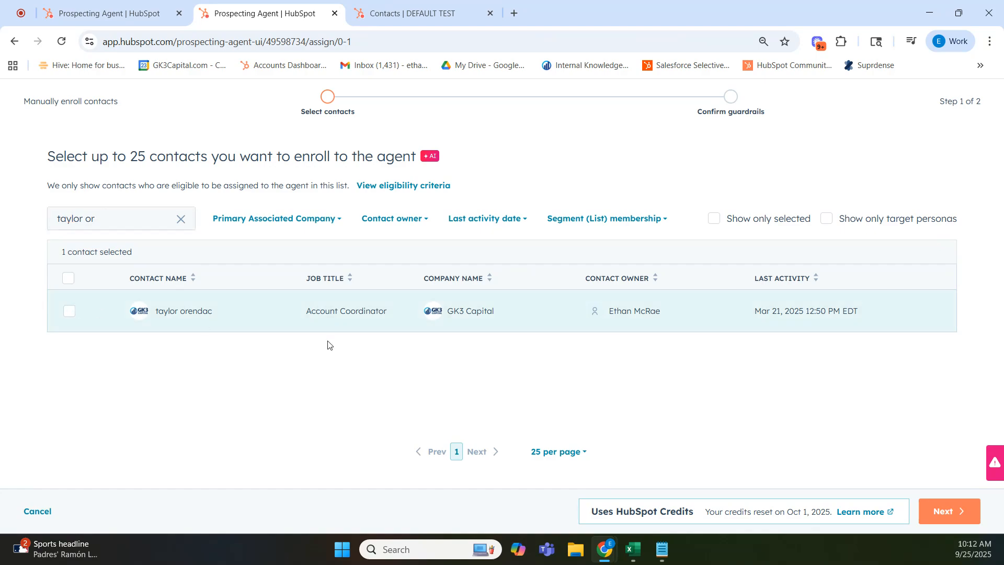
left_click(68, 314)
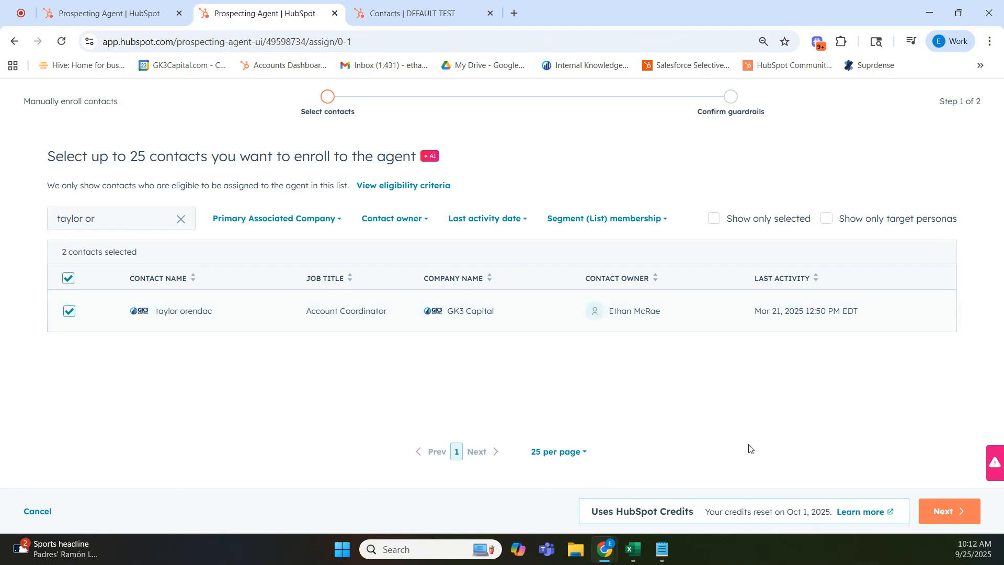
Continue to the guardrails, keep the Selling Agent | Financial Services profile with Adaptive outreach, and start enrolling the selected contacts.
left_click(944, 511)
scroll(497, 343, "down", 1)
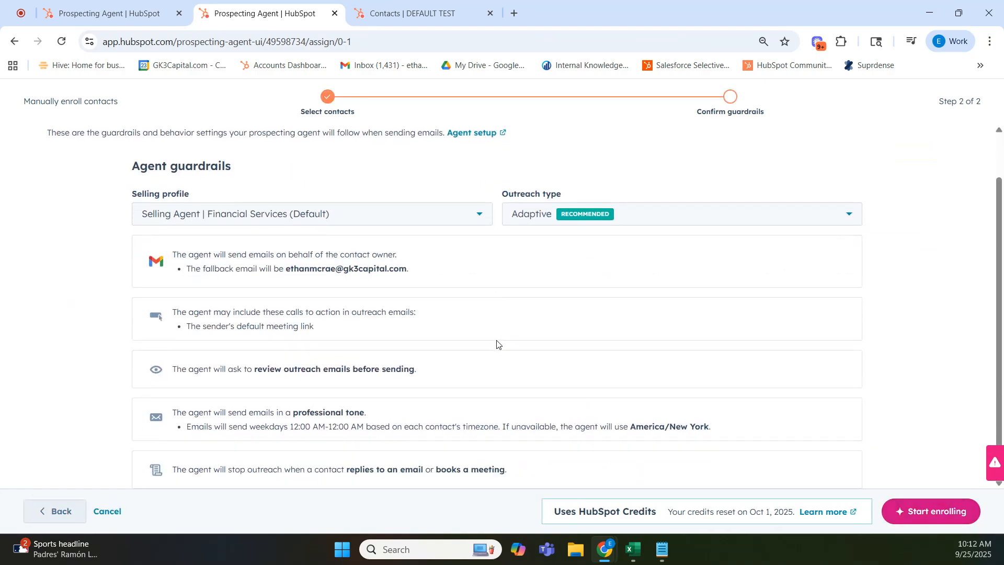
left_click(970, 519)
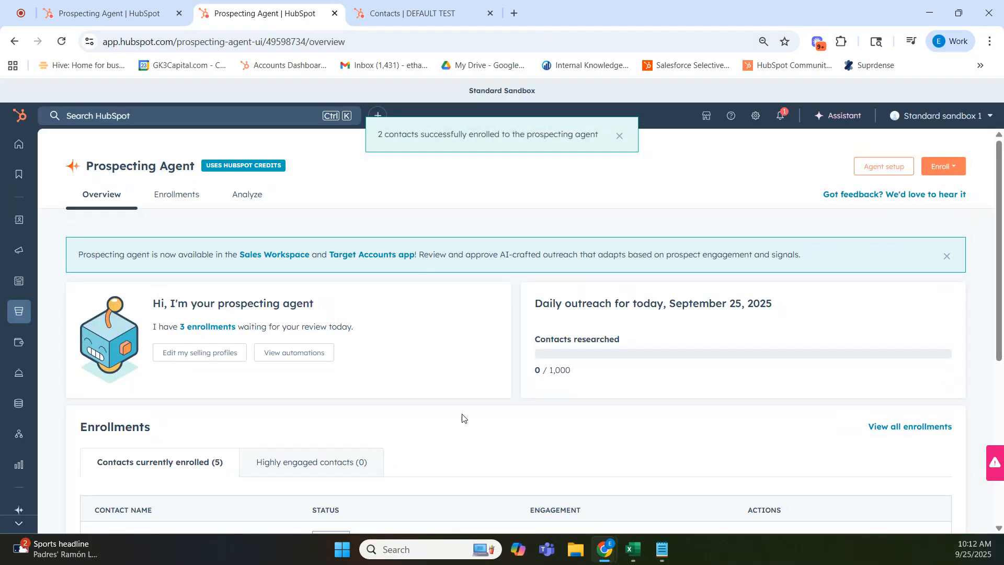
Open the Operations Manager's conversation from the enrollments ready for review and check its enrollment and research timeline.
left_click(178, 198)
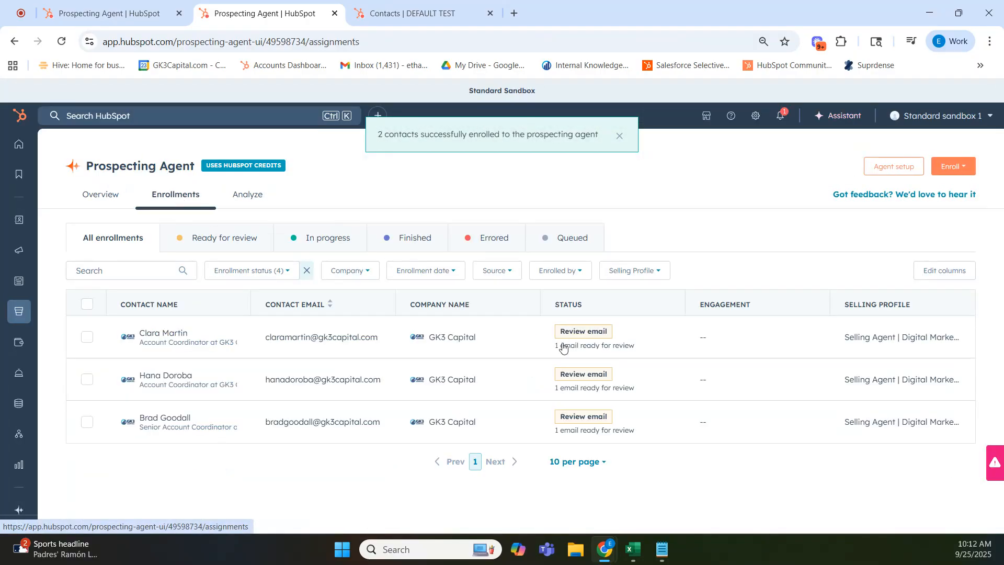
left_click(230, 239)
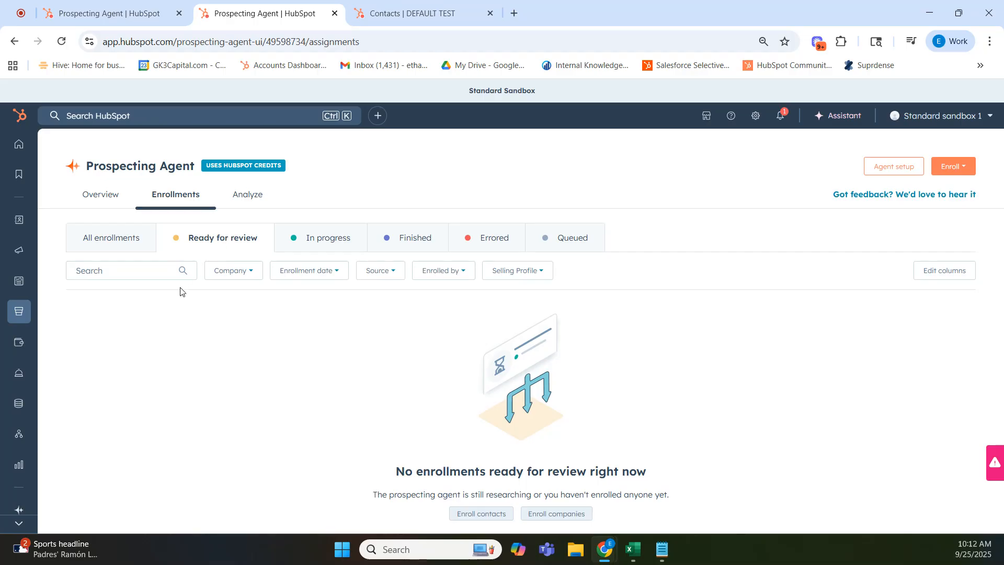
left_click(292, 242)
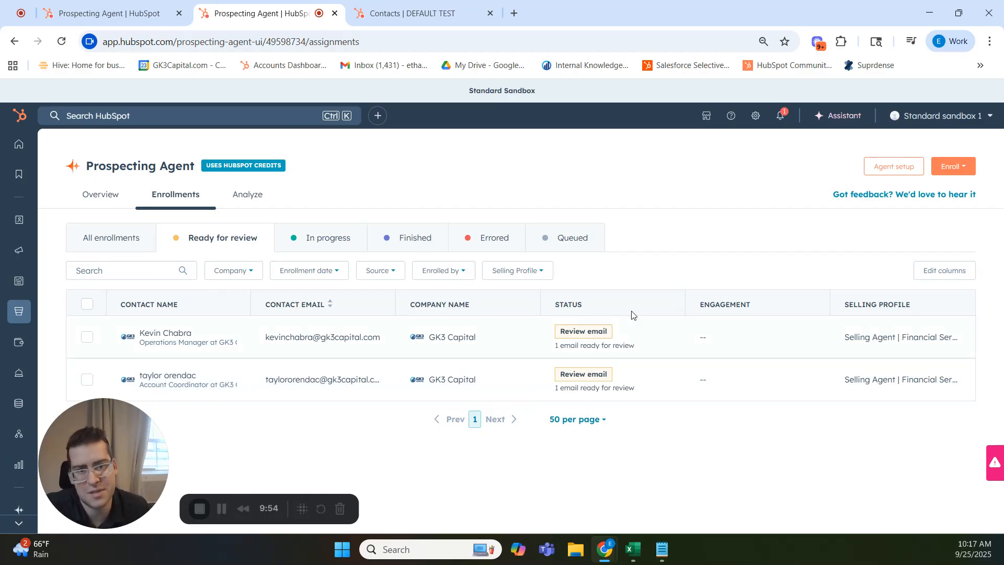
left_click(639, 337)
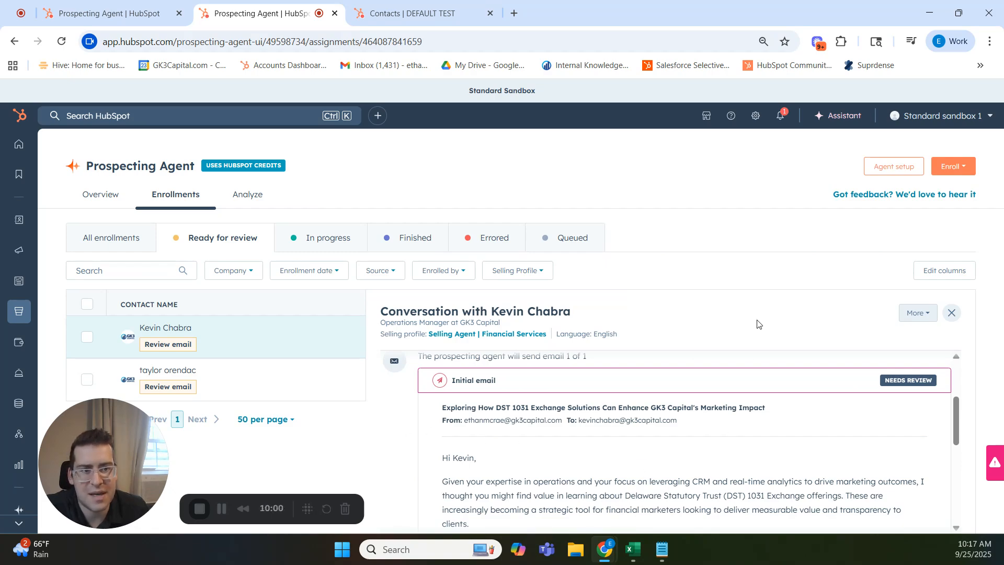
left_click_drag(820, 314, 823, 286)
left_click(700, 325)
scroll(701, 461, "up", 3)
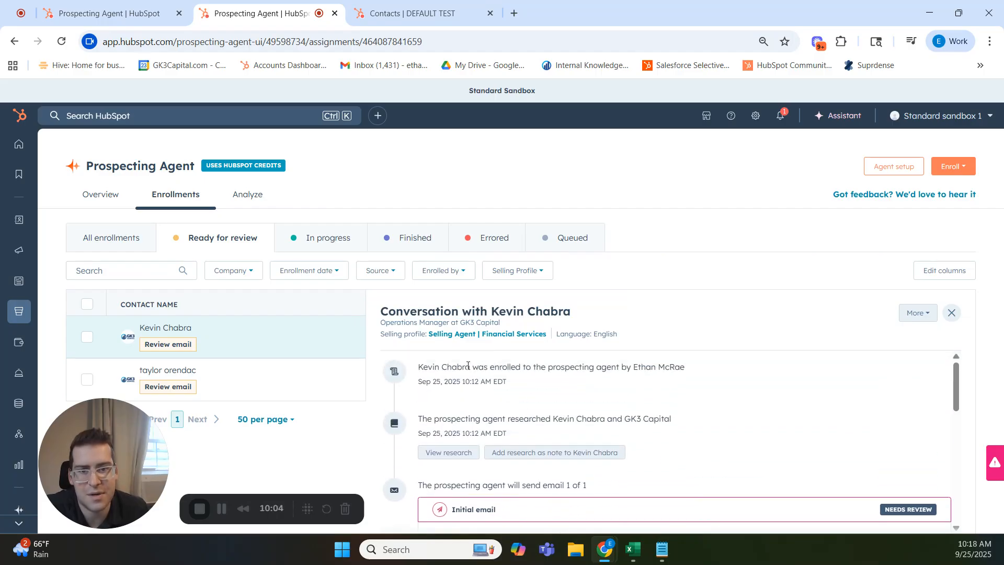
left_click_drag(433, 367, 569, 365)
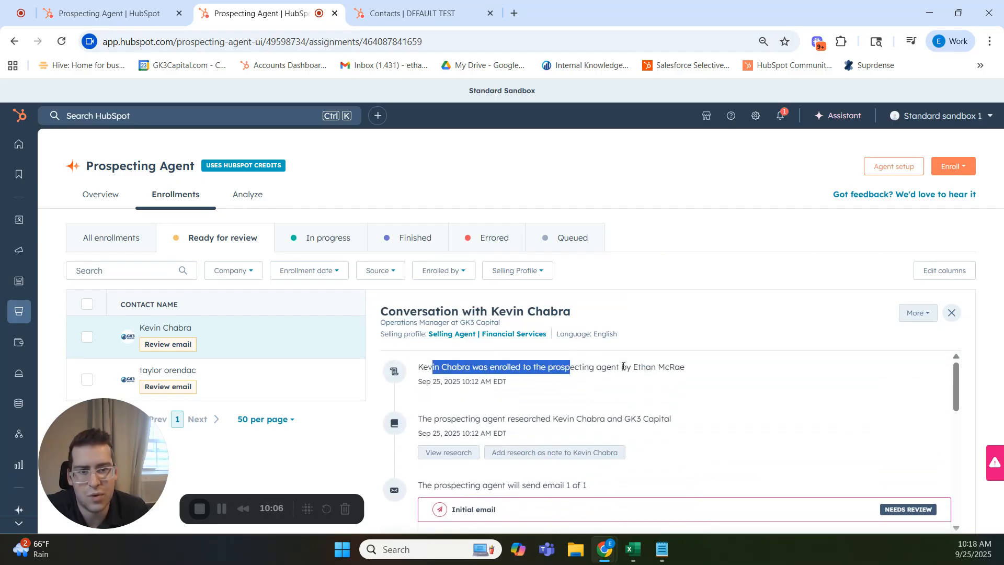
scroll(676, 398, "down", 2)
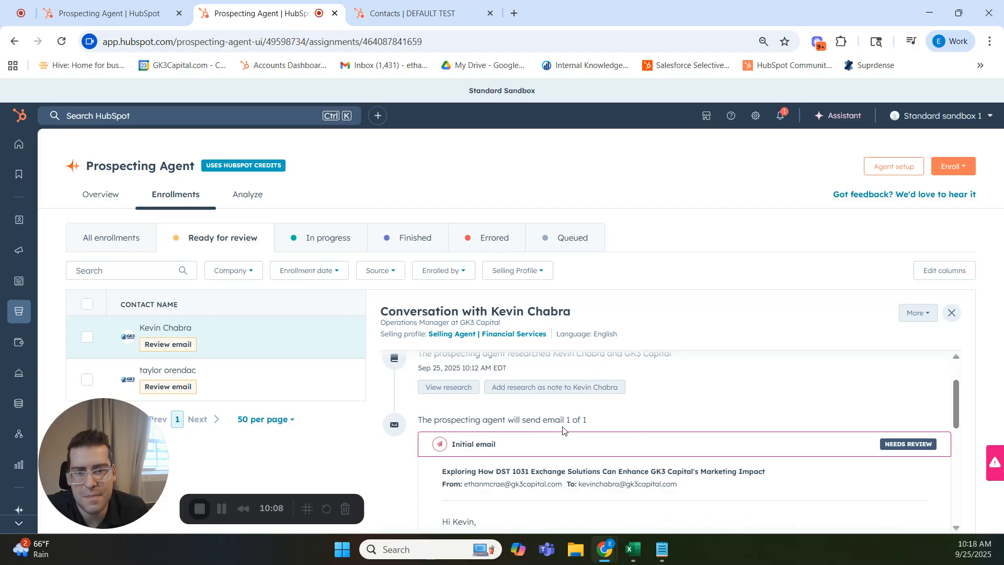
scroll(486, 413, "up", 2)
left_click_drag(519, 418, 592, 418)
Examine the prospecting agent's research on the Operations Manager, from the contact and company CRM summaries through company audience engagement.
left_click(454, 453)
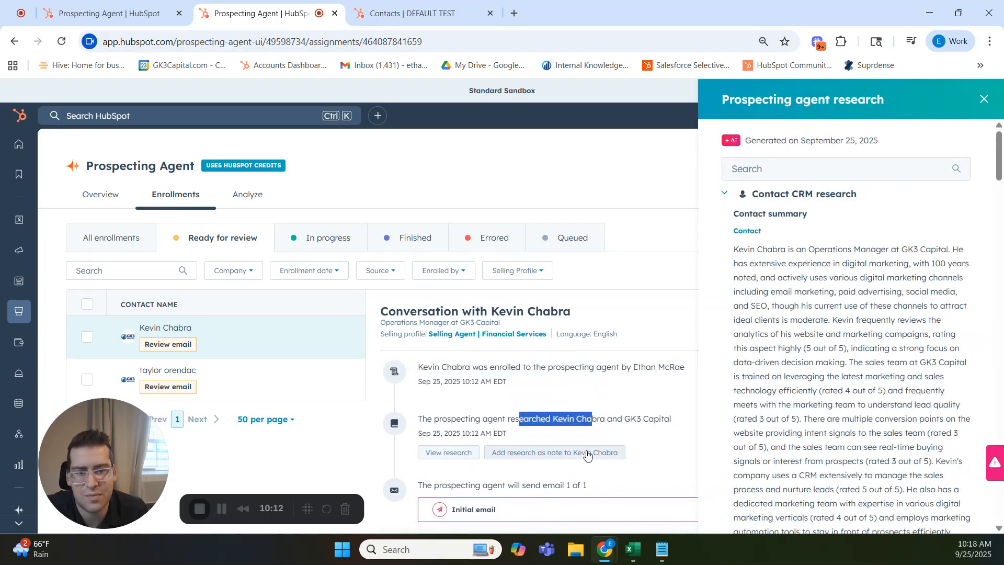
left_click_drag(755, 249, 827, 250)
left_click(820, 270)
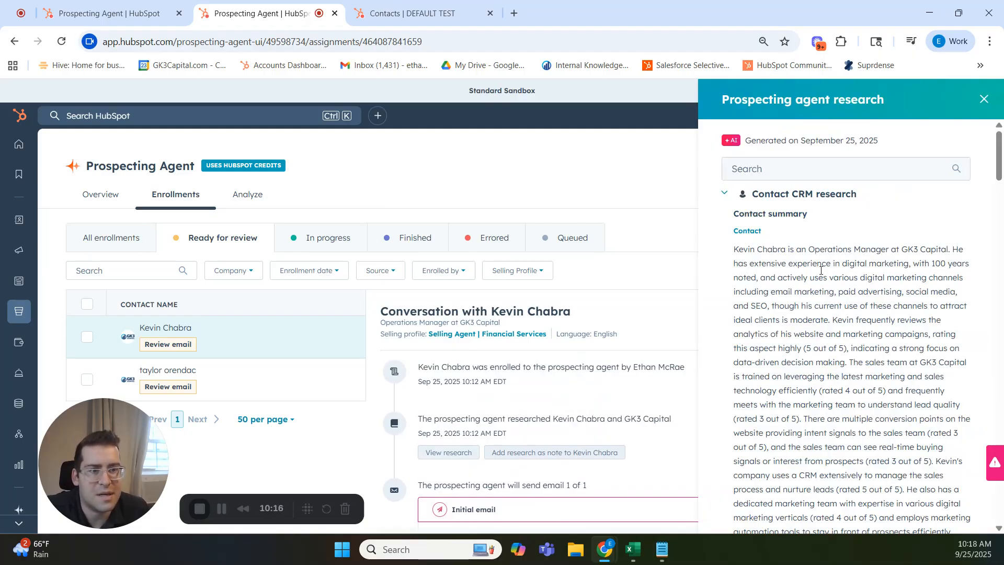
scroll(817, 274, "down", 1)
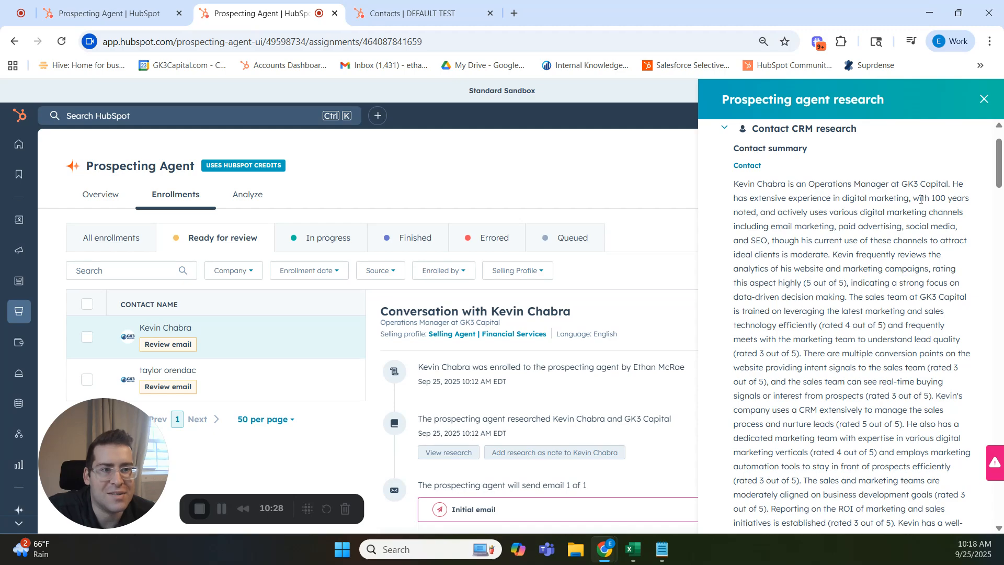
left_click_drag(914, 199, 762, 217)
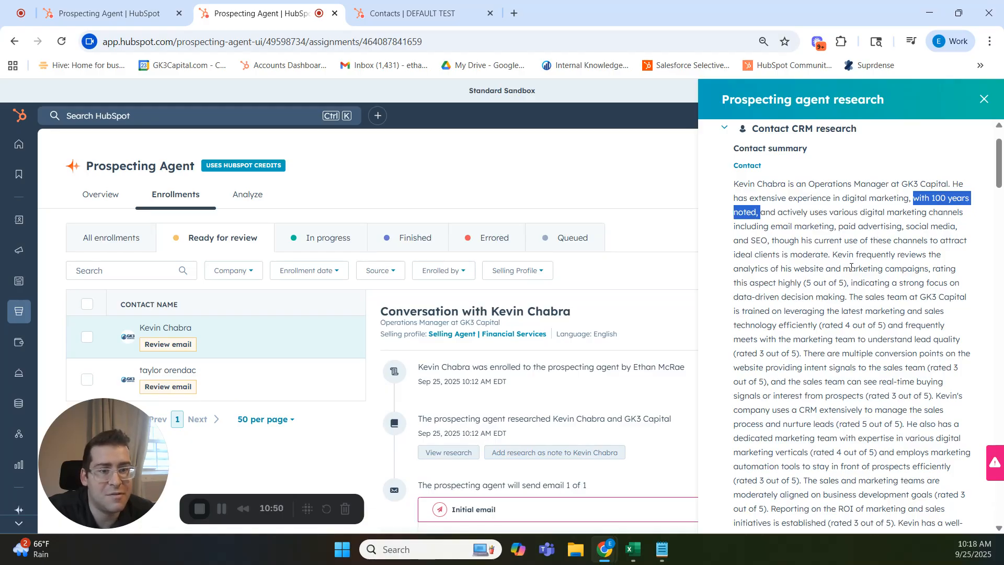
scroll(851, 268, "down", 5)
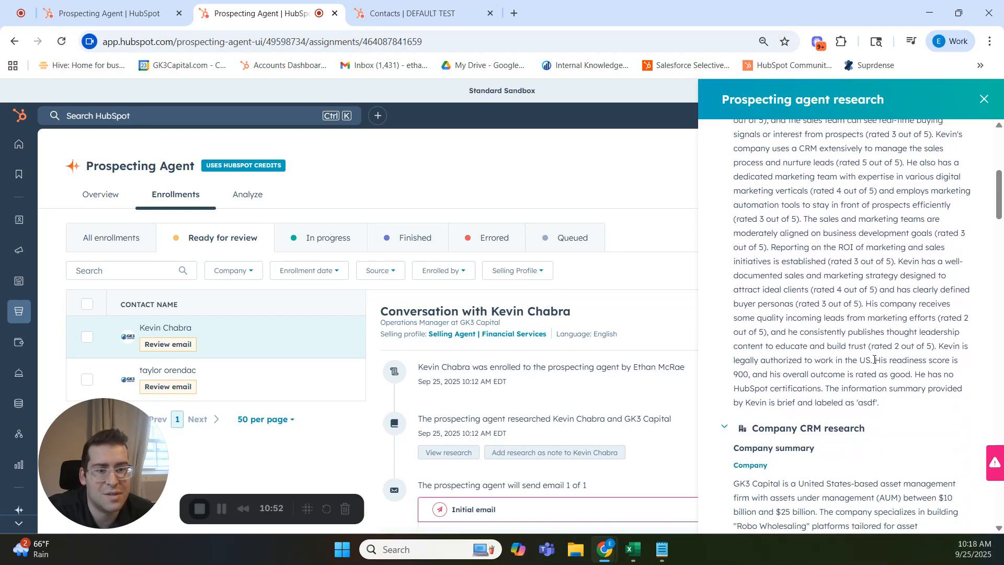
scroll(875, 360, "down", 4)
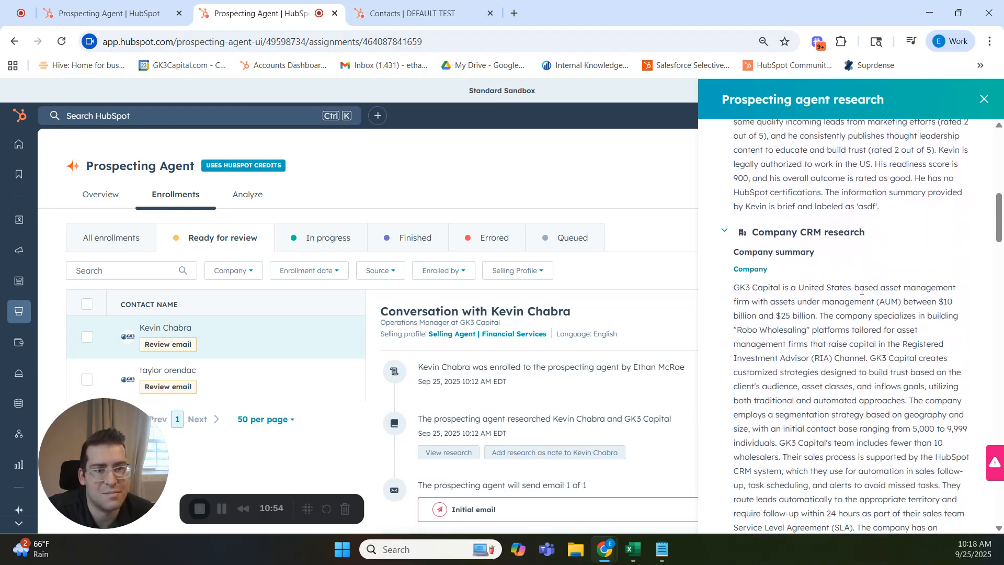
scroll(862, 291, "down", 3)
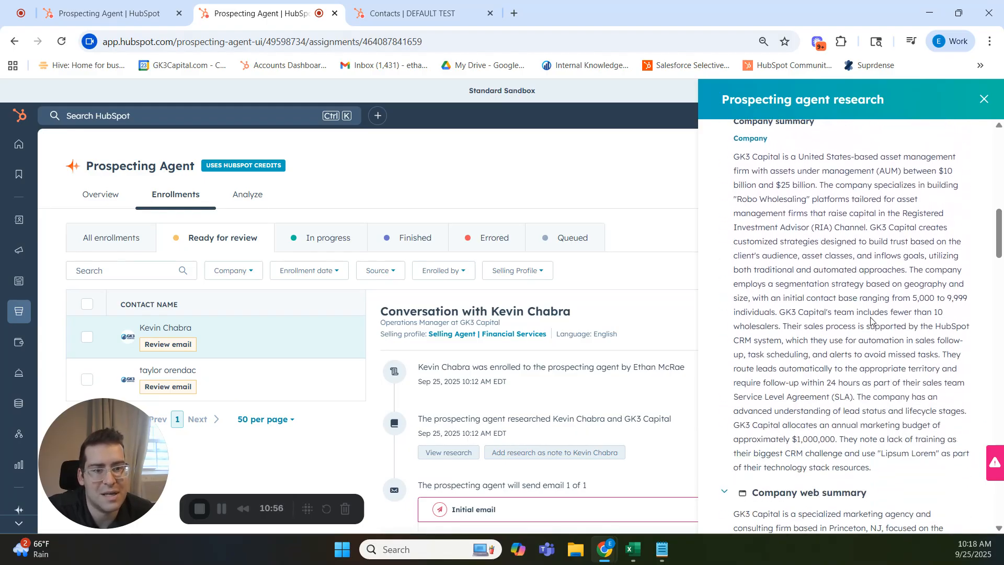
scroll(871, 320, "down", 7)
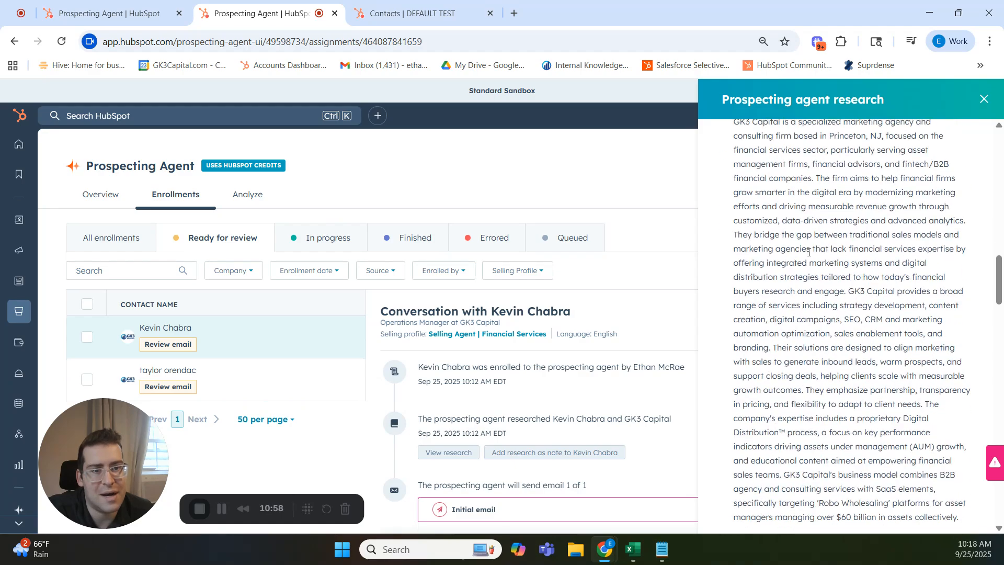
scroll(809, 252, "down", 7)
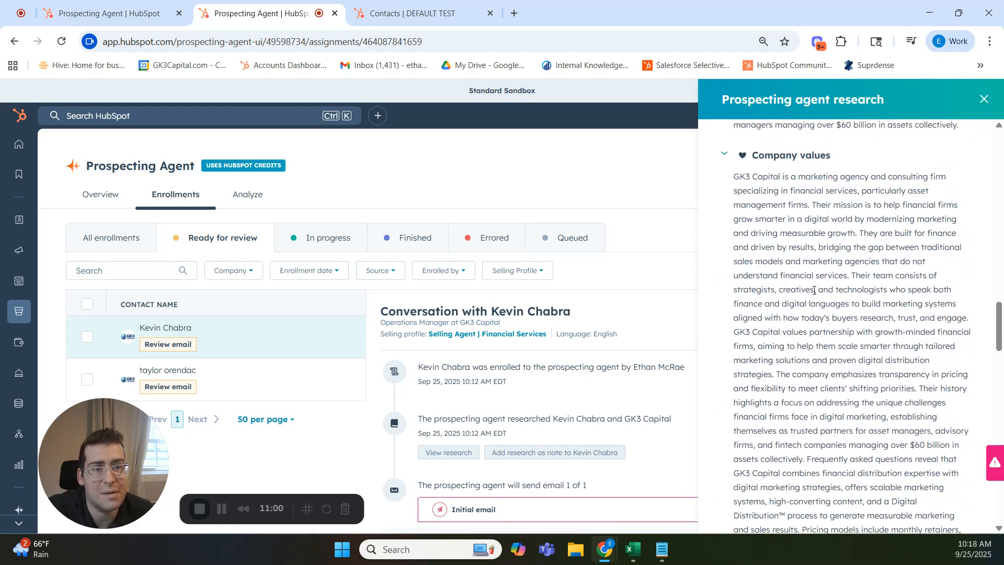
scroll(814, 290, "down", 10)
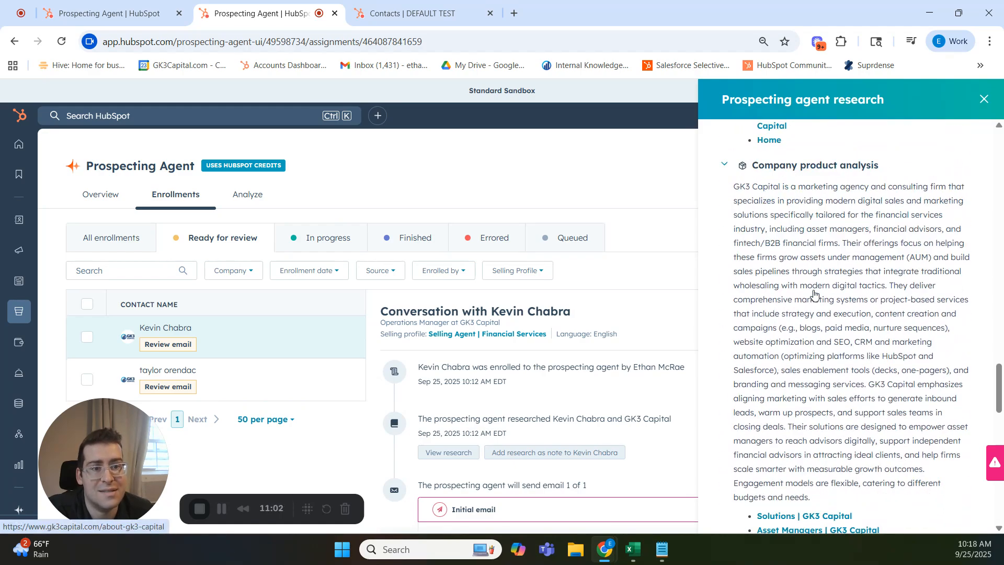
scroll(814, 294, "down", 8)
scroll(835, 322, "down", 4)
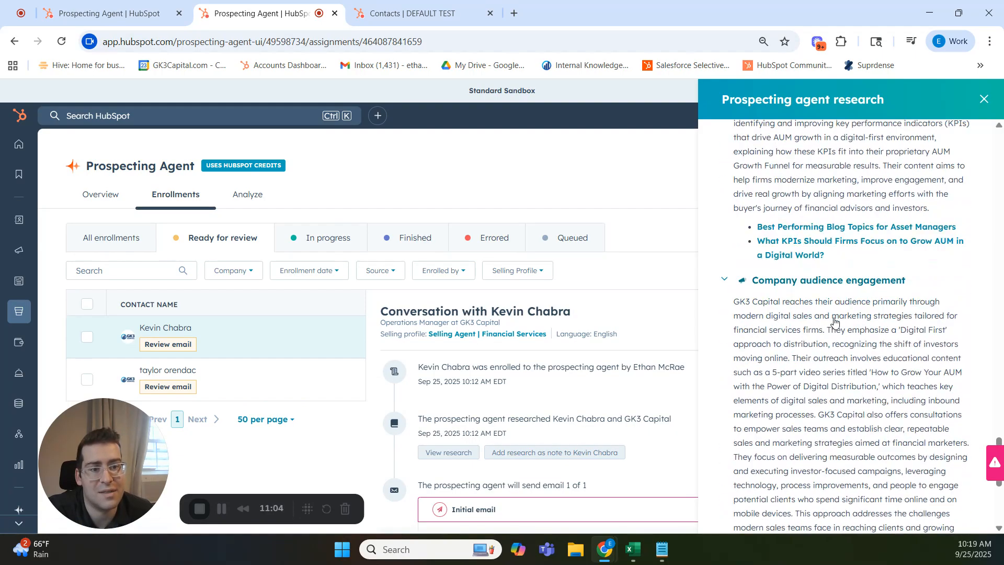
left_click(984, 99)
Read the initial outreach email drafted for the Operations Manager, from the subject line through the sign-off and opt-out link.
scroll(575, 382, "down", 3)
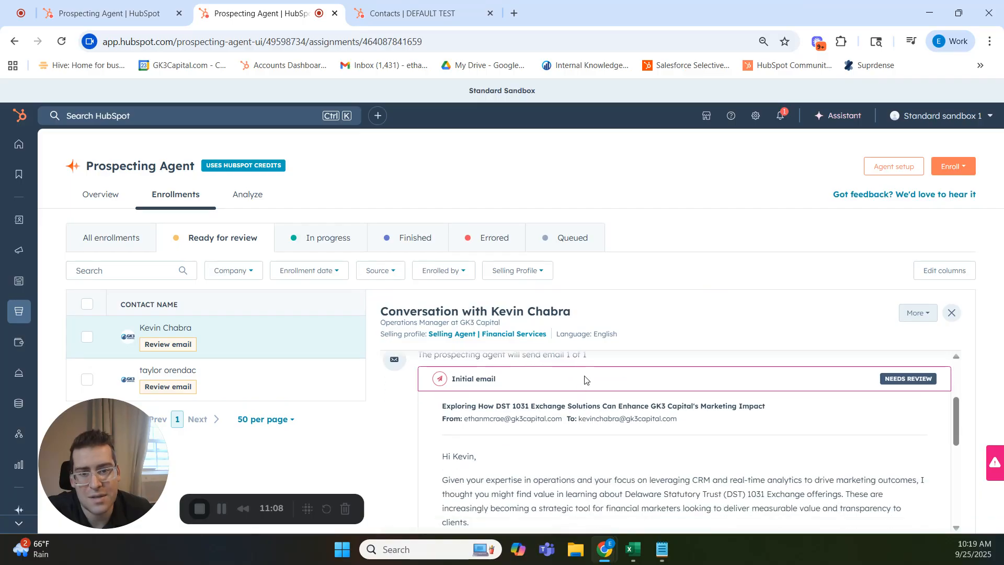
scroll(573, 444, "up", 1)
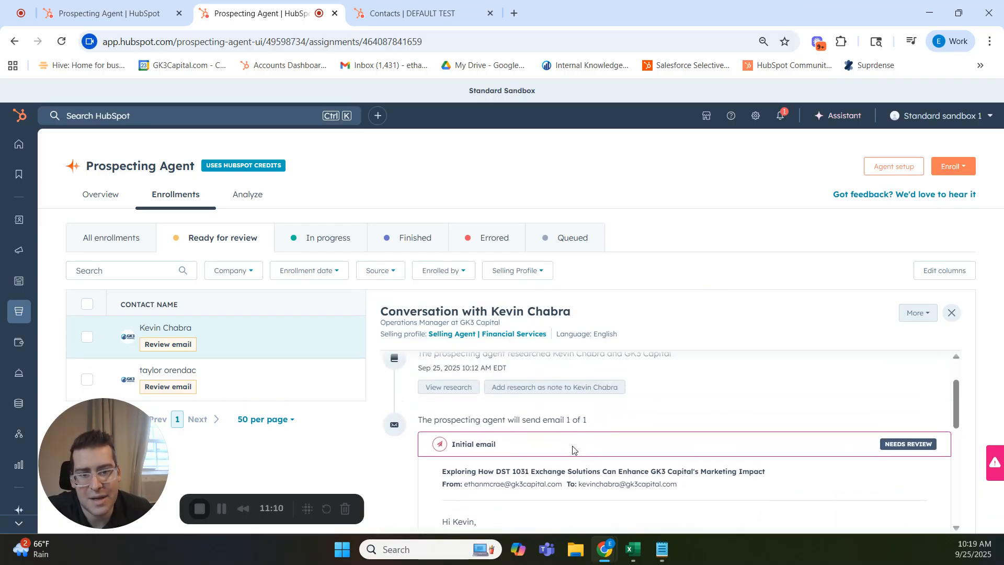
scroll(638, 453, "down", 2)
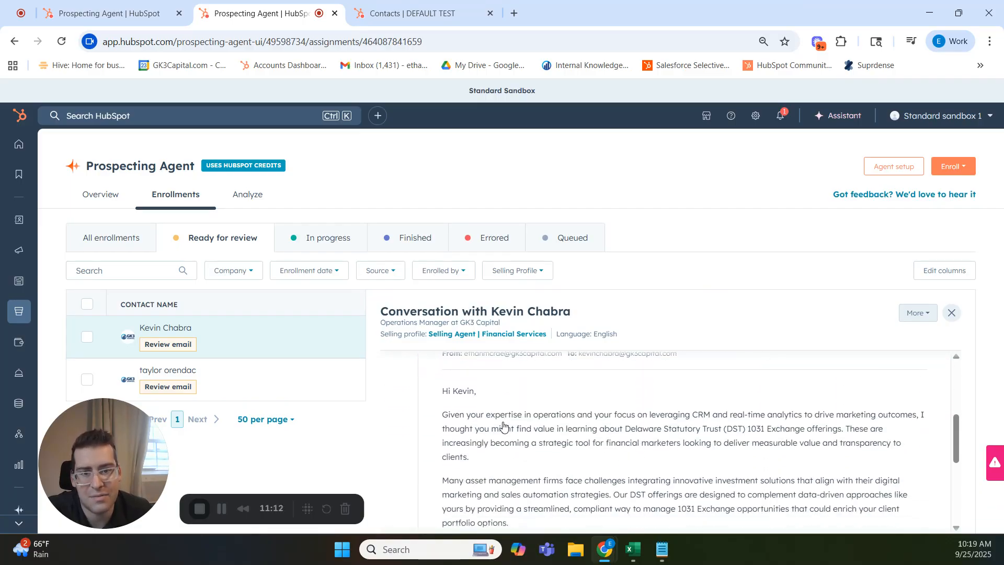
scroll(503, 426, "down", 1)
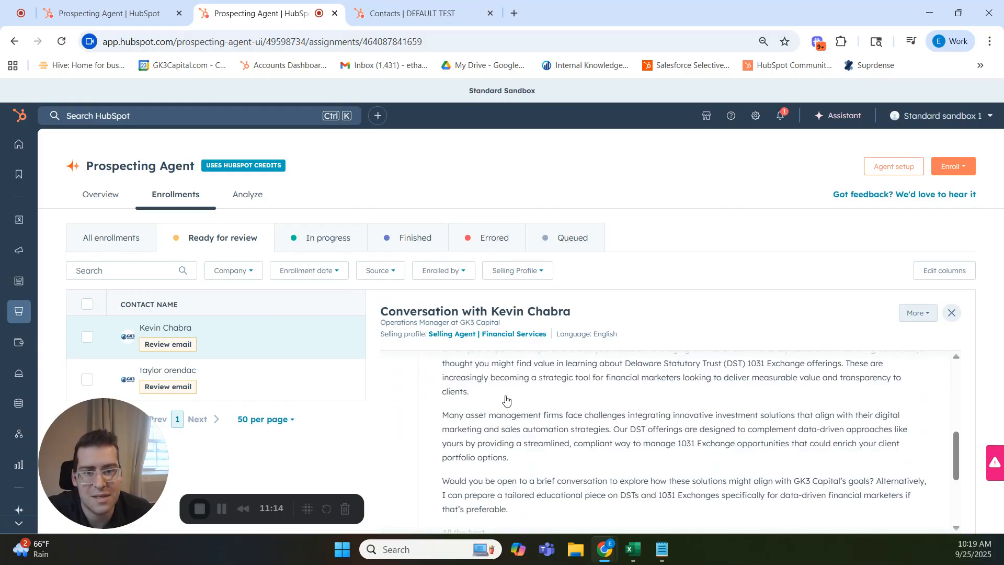
scroll(506, 400, "up", 1)
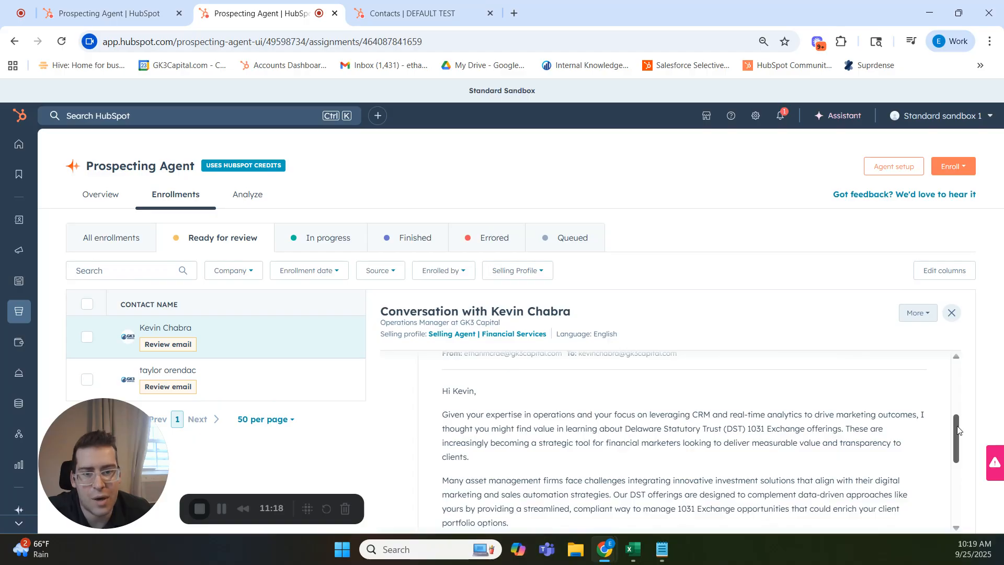
left_click_drag(958, 430, 947, 480)
scroll(947, 480, "down", 1)
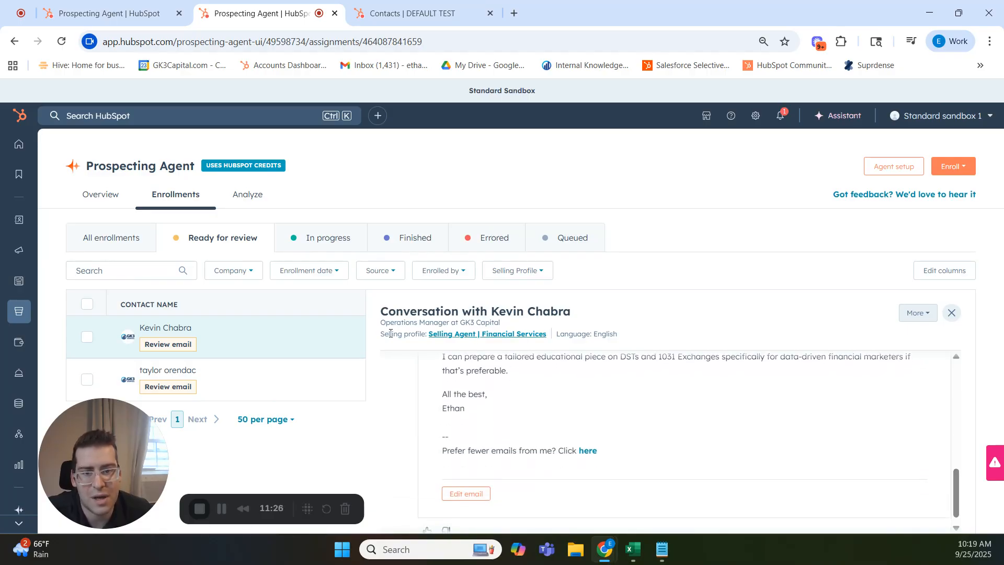
scroll(604, 365, "down", 1)
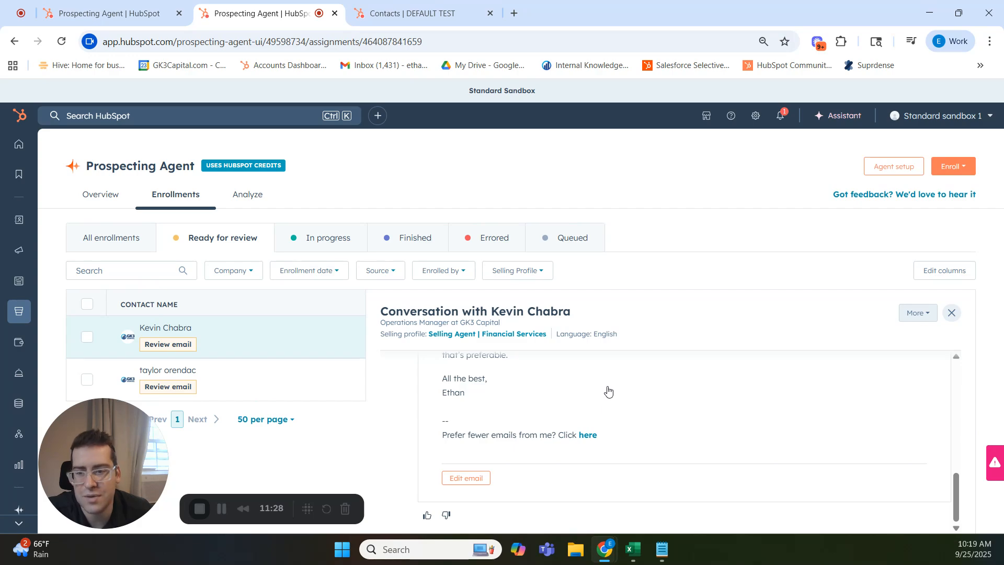
Open the Operations Manager's drafted email for editing, check its body and formatting options, and save the email updates.
left_click(464, 482)
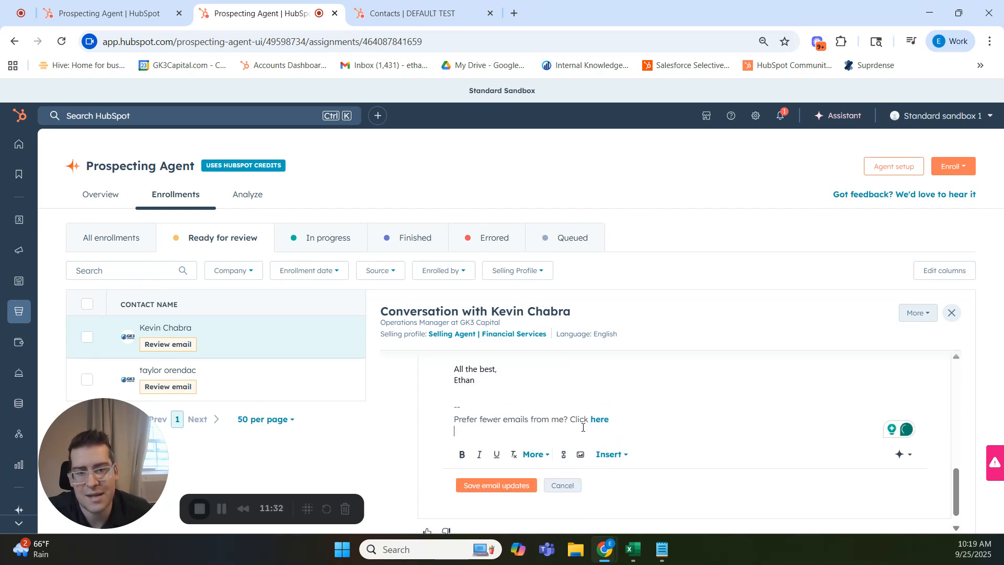
scroll(538, 426, "up", 5)
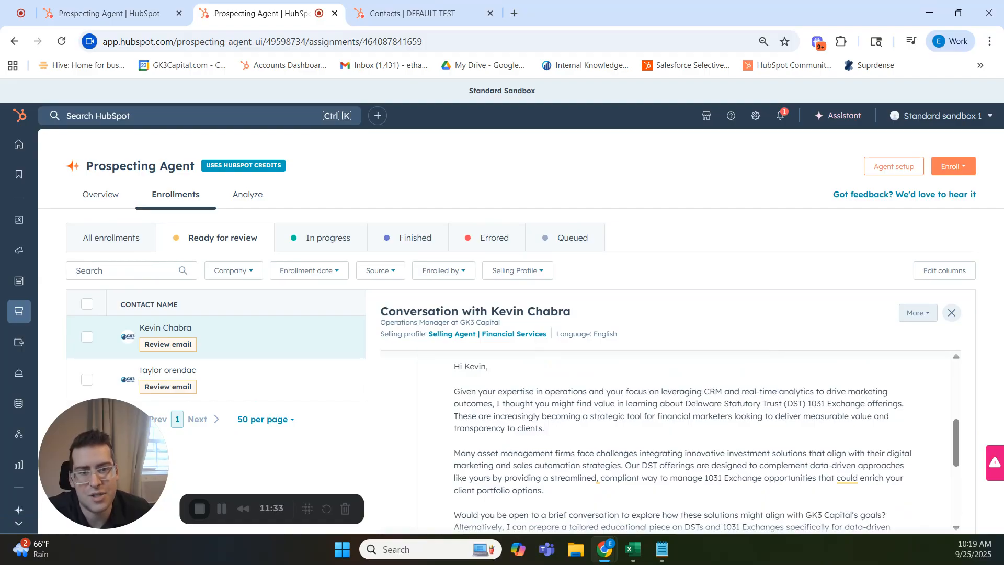
scroll(539, 408, "down", 5)
scroll(387, 400, "down", 3)
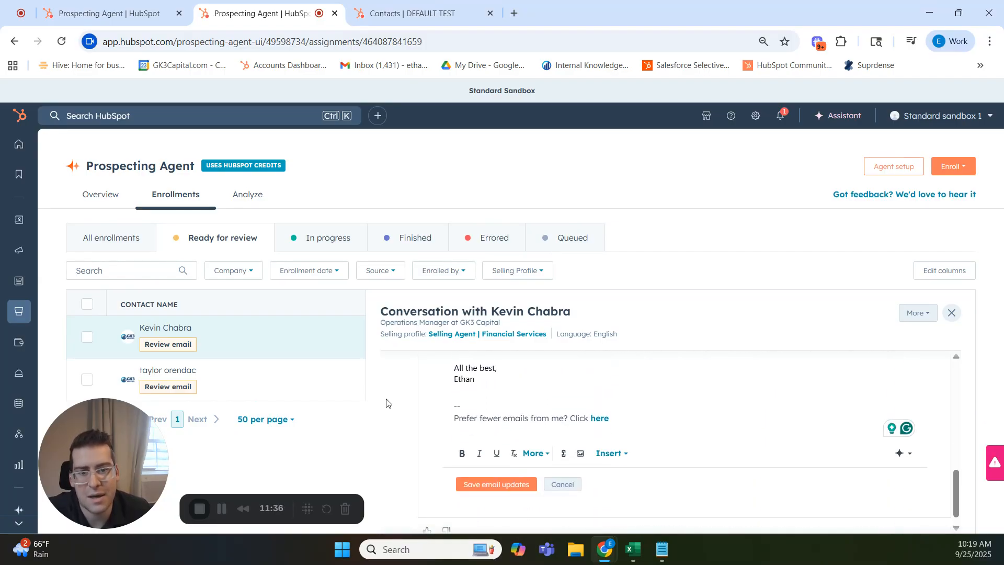
left_click(485, 475)
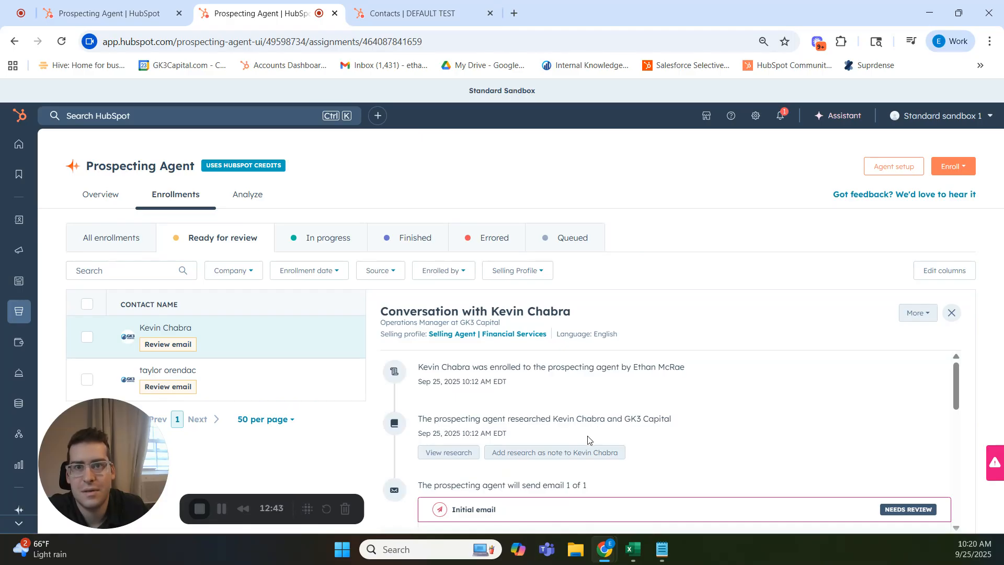
Recheck the Operations Manager's drafted email and close the conversation to return to the enrollments ready for review.
scroll(588, 439, "down", 10)
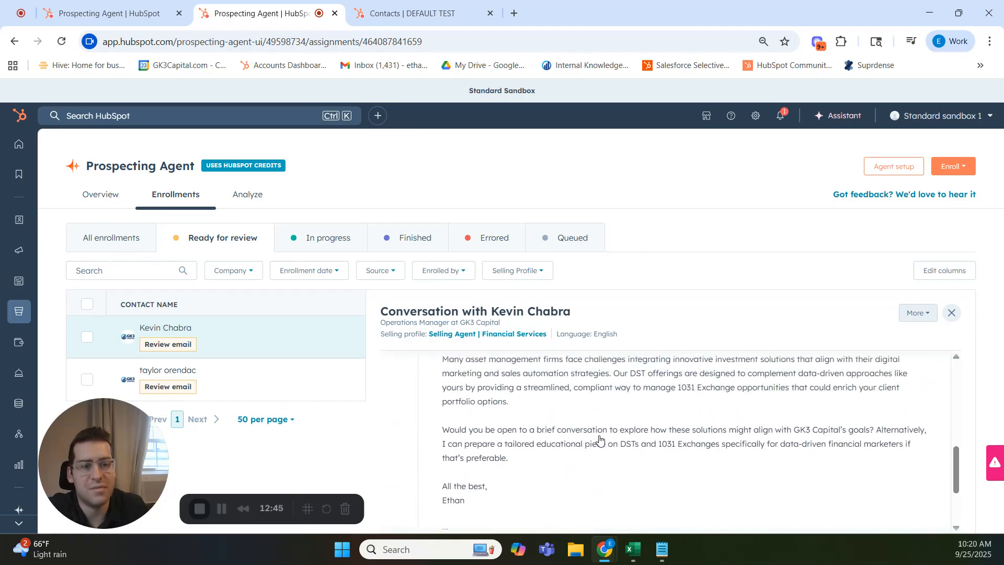
scroll(602, 439, "up", 3)
scroll(615, 436, "down", 2)
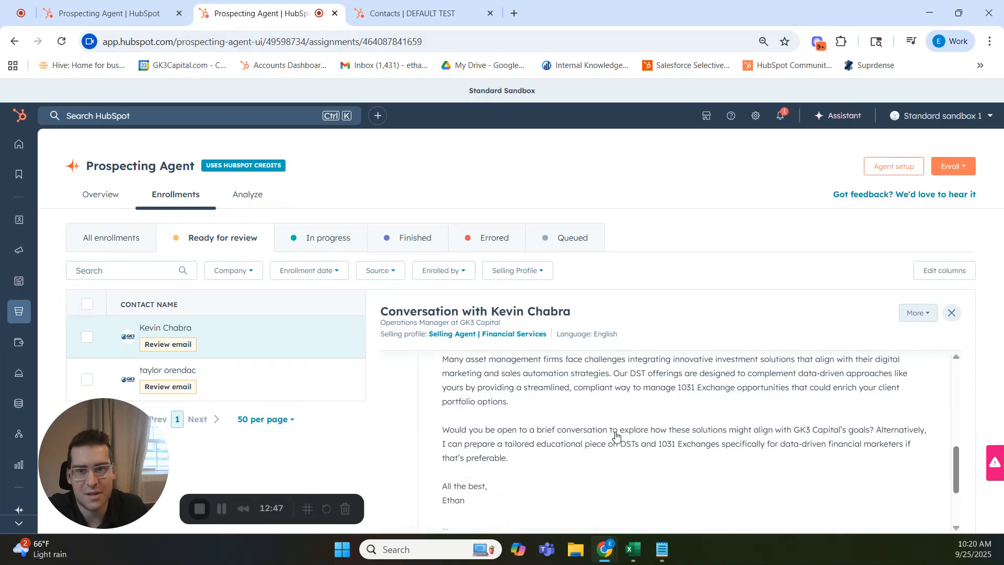
scroll(613, 434, "up", 3)
left_click(955, 320)
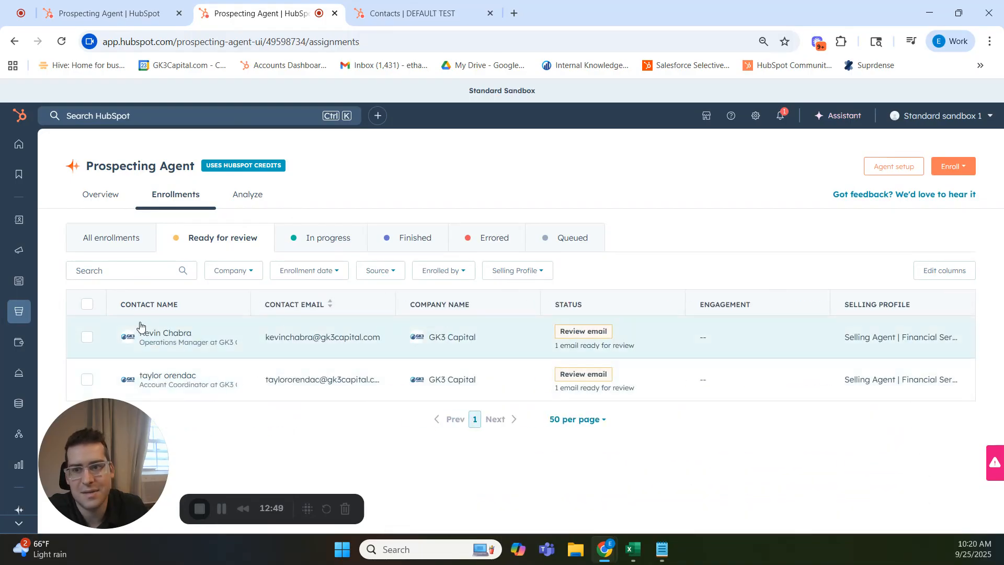
Select the Operations Manager's enrollment, check the outreach approval confirmation, and dismiss it without approving.
left_click(86, 338)
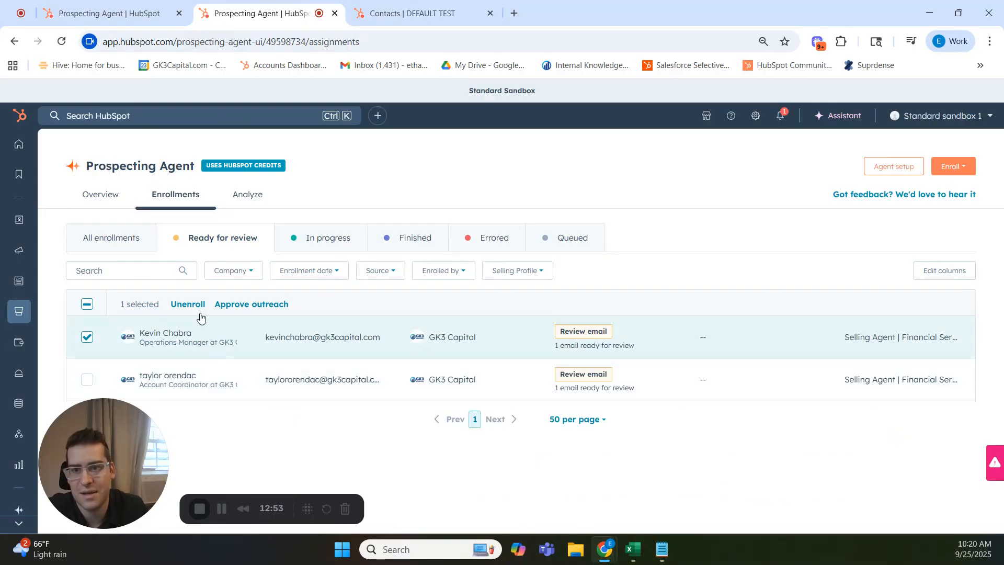
left_click(255, 306)
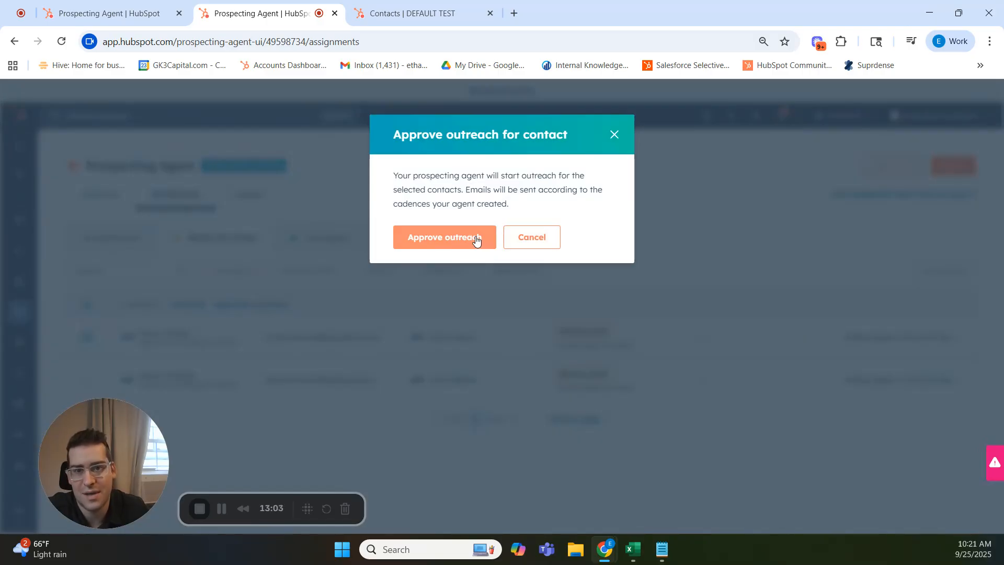
left_click(614, 135)
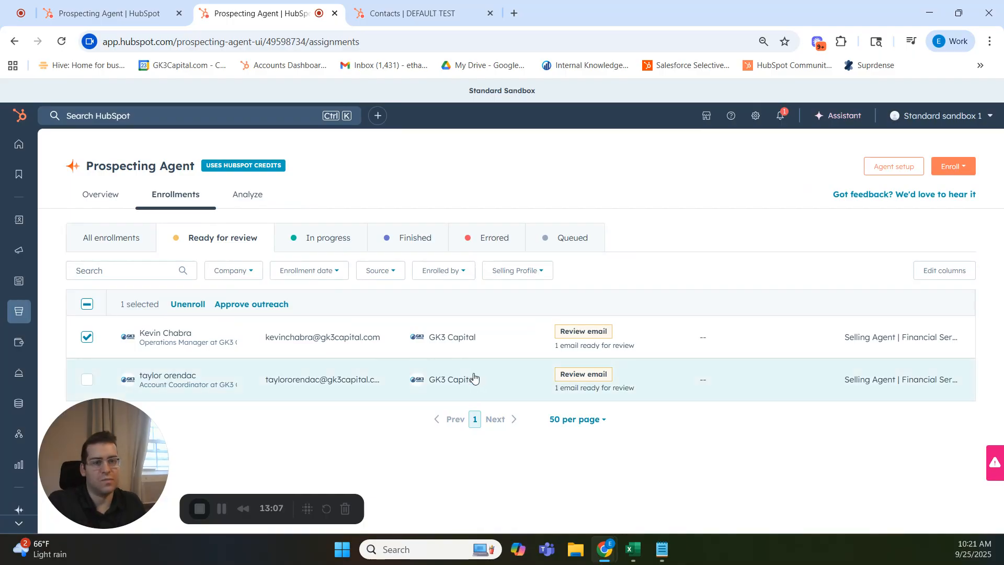